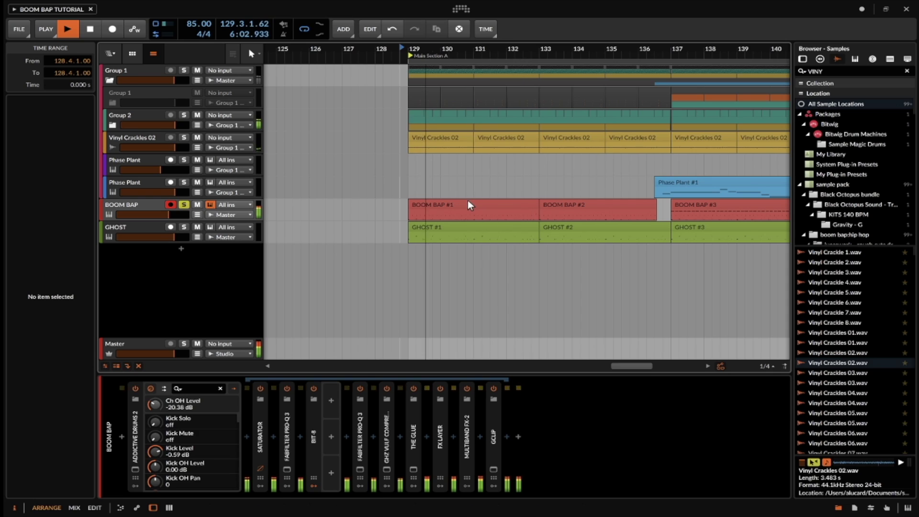
- Extend the arrangement's loop region to 17 bars, ending at bar 146, and stop playback
scroll(508, 164, right, 2)
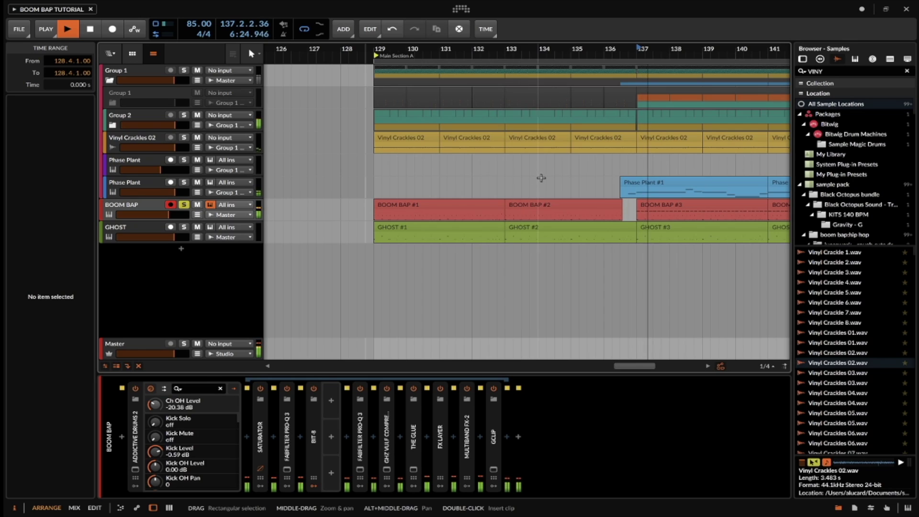
scroll(556, 230, right, 3)
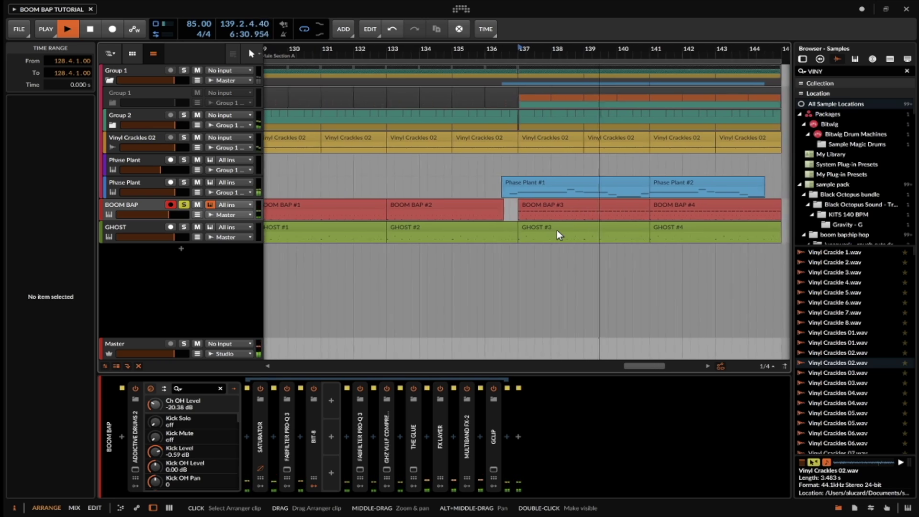
scroll(556, 230, right, 2)
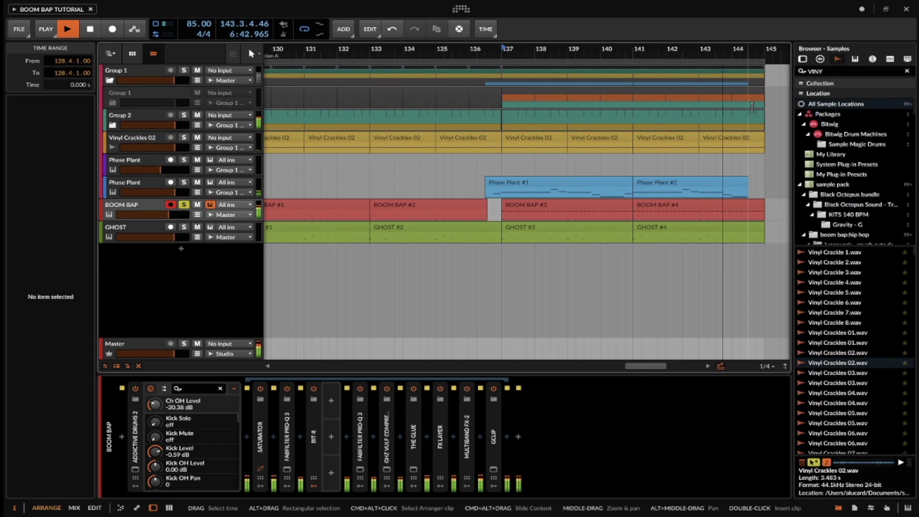
scroll(632, 177, right, 3)
drag(663, 62, 700, 65)
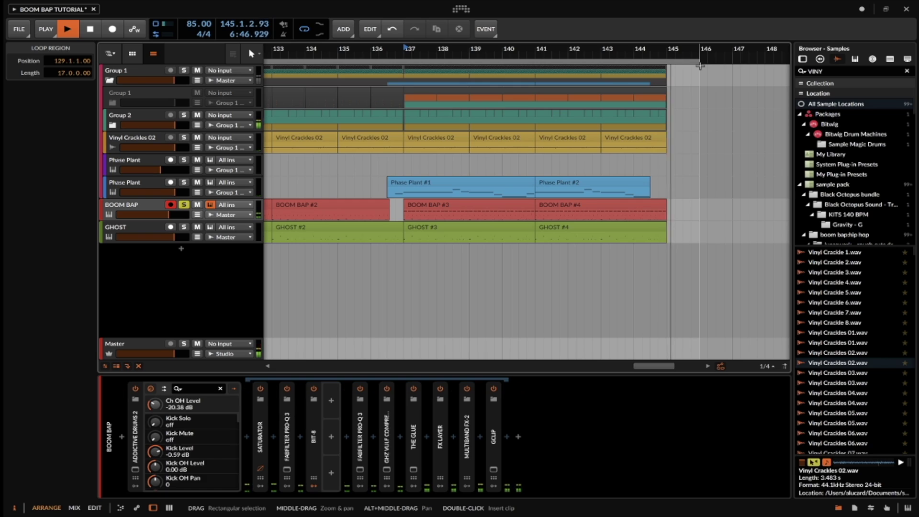
key(space)
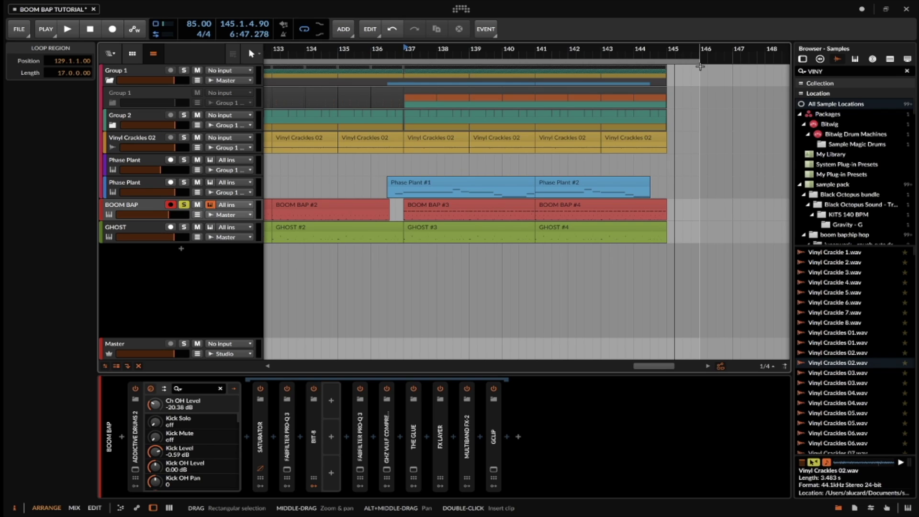
- Open the BOOM BAP #1 clip at bar 129 in the note editor
scroll(579, 170, down, 5)
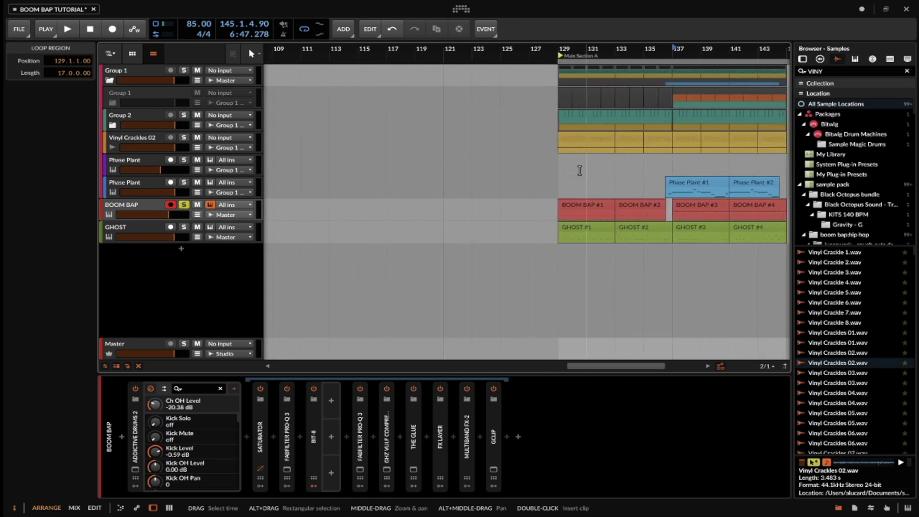
scroll(579, 170, up, 3)
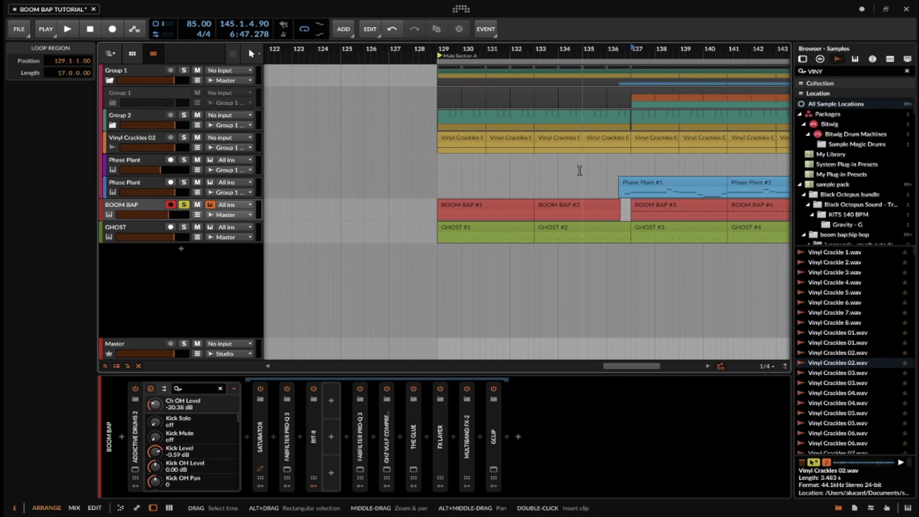
scroll(579, 170, up, 1)
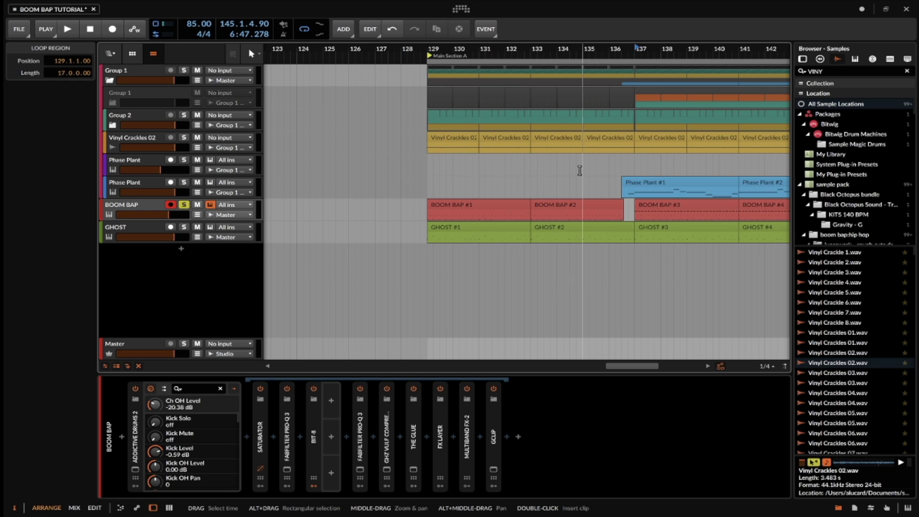
click(467, 205)
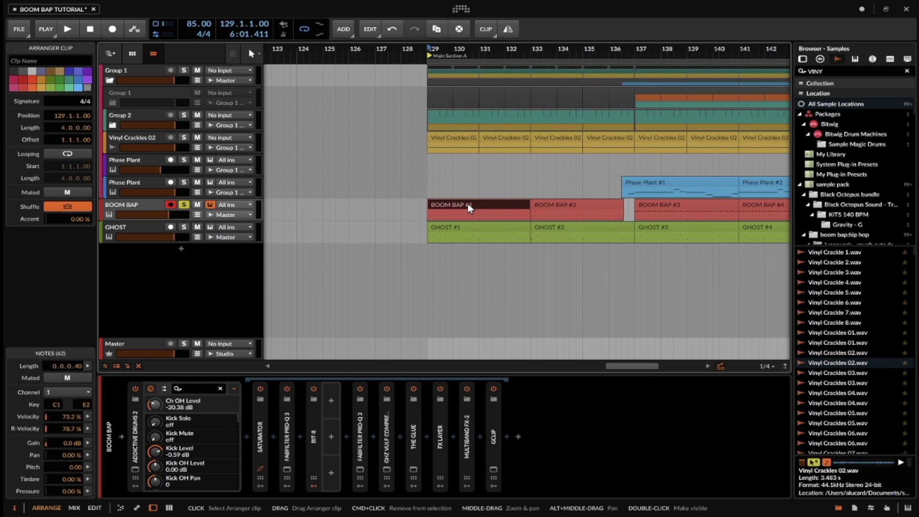
double_click(468, 205)
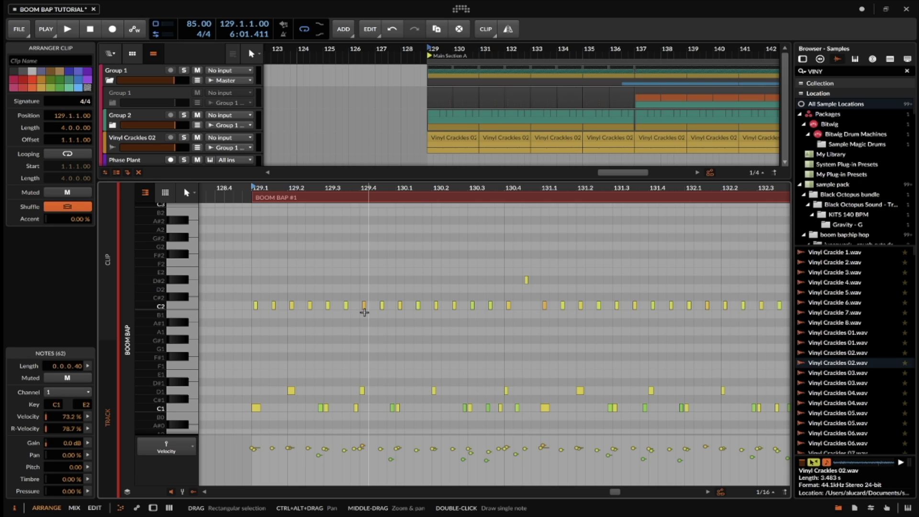
- Examine the first C1 and D1 notes at the start of the BOOM BAP #1 clip by selecting each
scroll(364, 312, down, 2)
scroll(364, 312, up, 4)
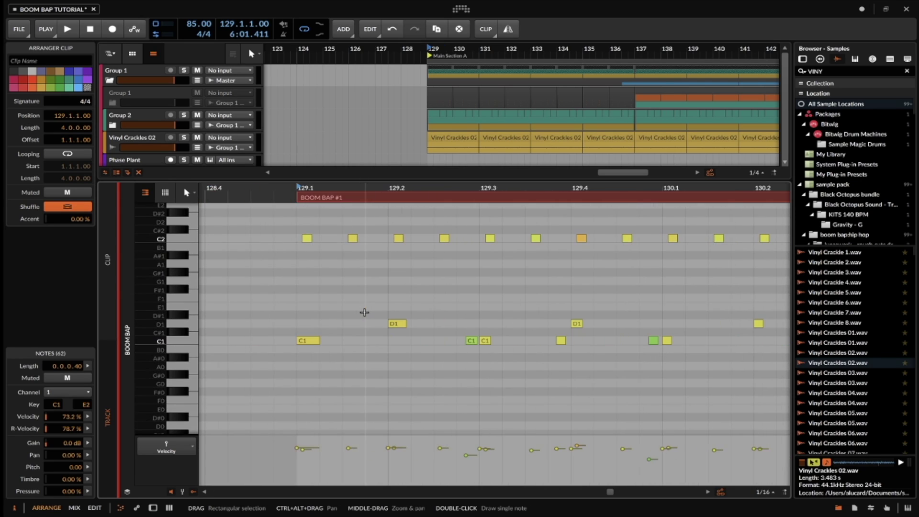
scroll(343, 332, up, 1)
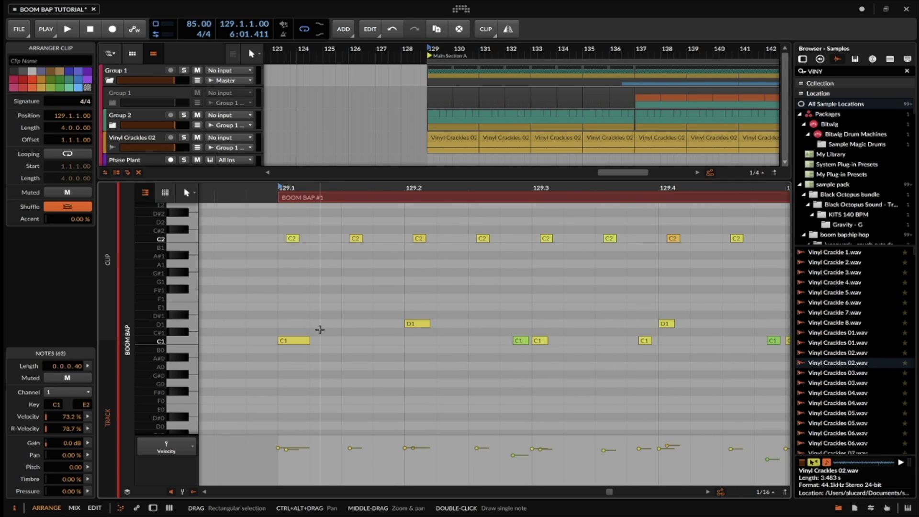
click(294, 340)
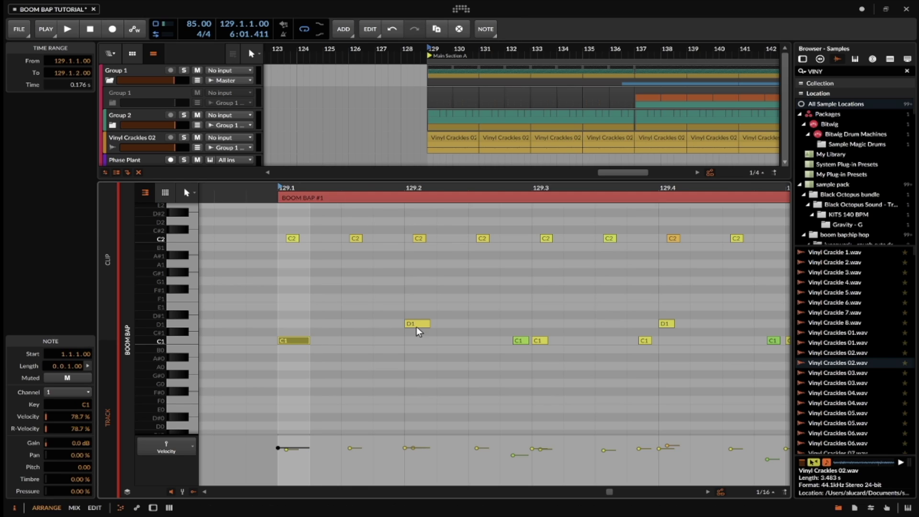
click(417, 324)
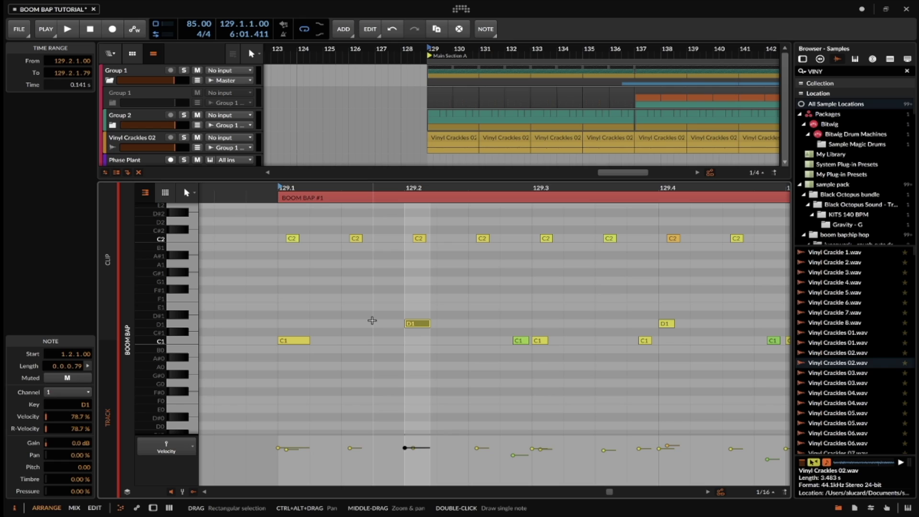
- Select all the C2 notes in bar 129 and examine how their starts are offset from the grid
scroll(372, 319, down, 1)
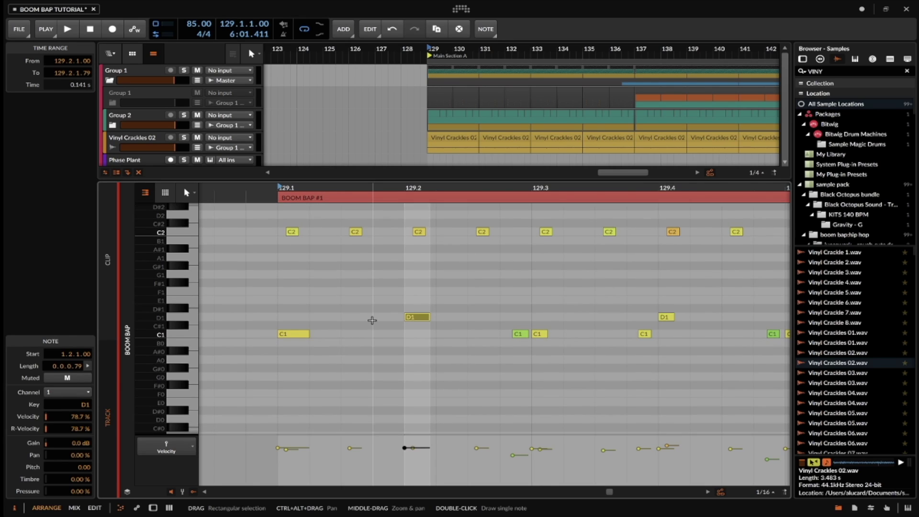
drag(277, 231, 763, 238)
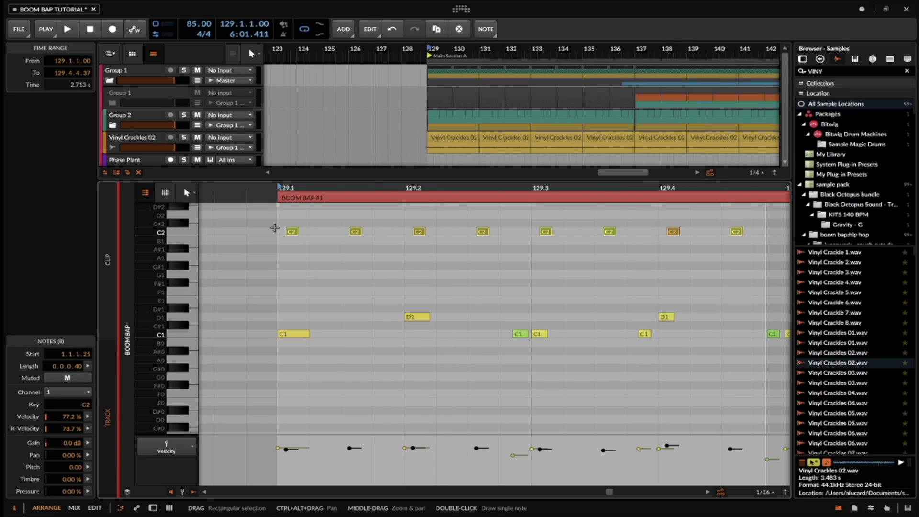
scroll(278, 229, up, 5)
scroll(373, 234, down, 2)
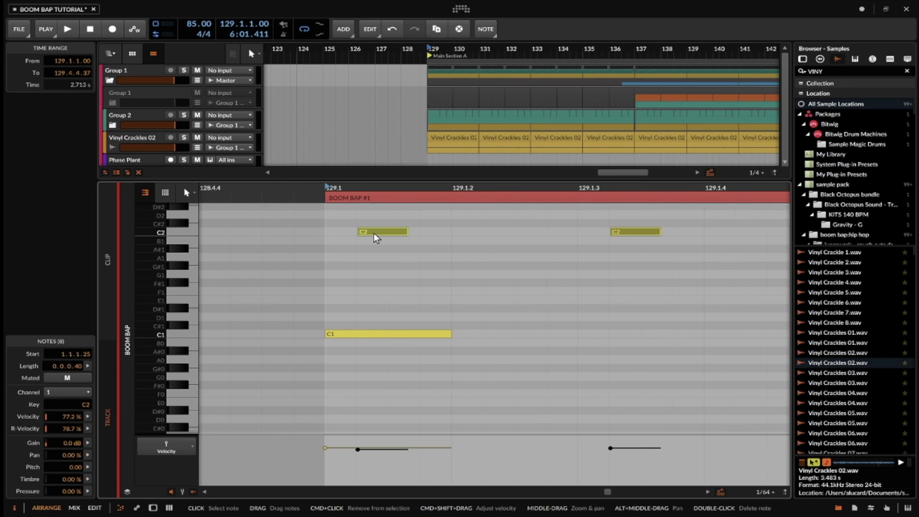
scroll(373, 234, down, 3)
scroll(373, 233, up, 3)
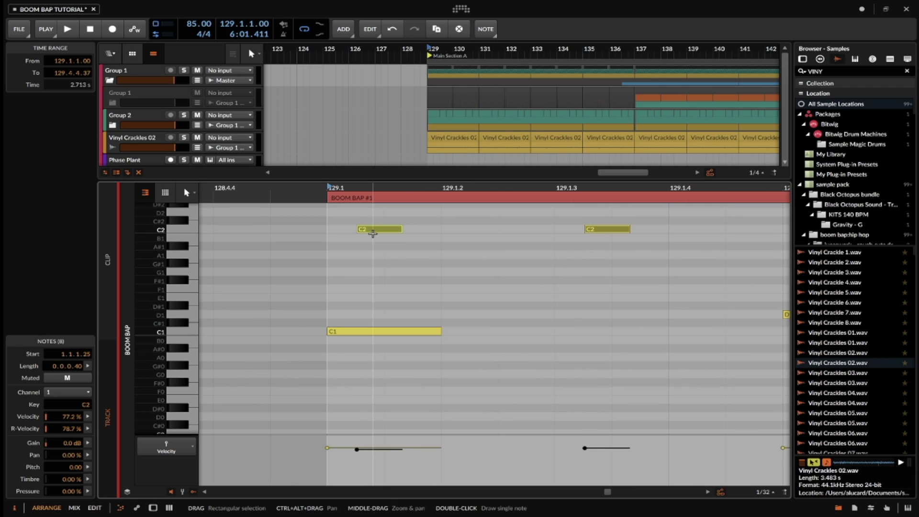
- Examine the timing of the C1 and D1 notes against the grid from beat 129.2 through 130.1
scroll(395, 222, right, 6)
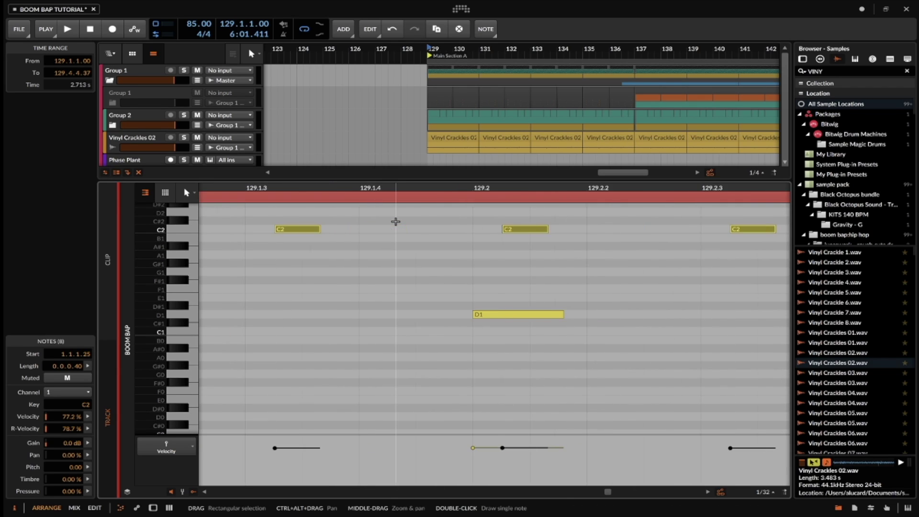
scroll(396, 222, down, 1)
scroll(395, 222, right, 4)
scroll(406, 287, down, 2)
scroll(420, 308, up, 3)
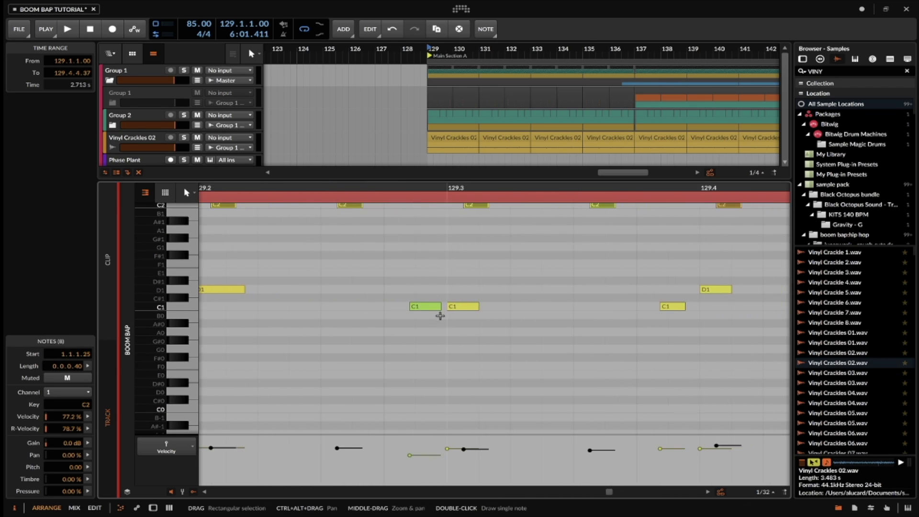
scroll(426, 307, up, 2)
scroll(409, 332, down, 4)
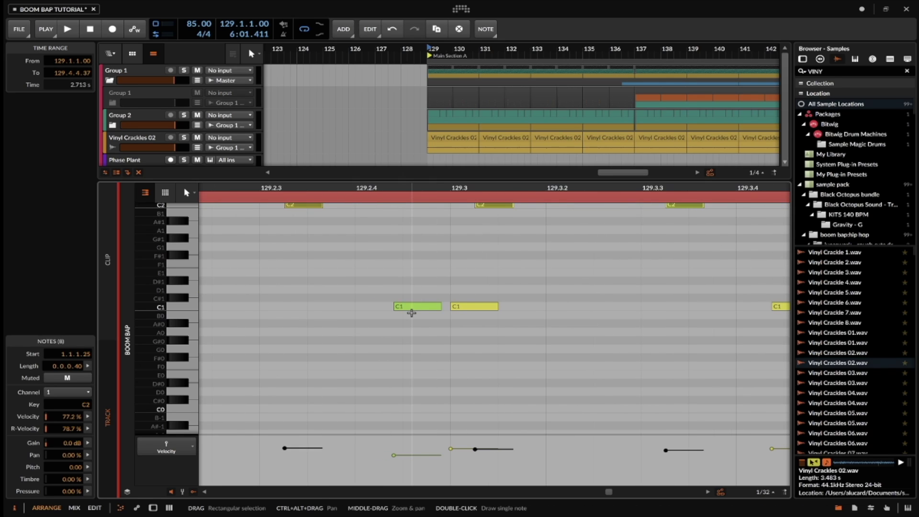
scroll(412, 312, left, 5)
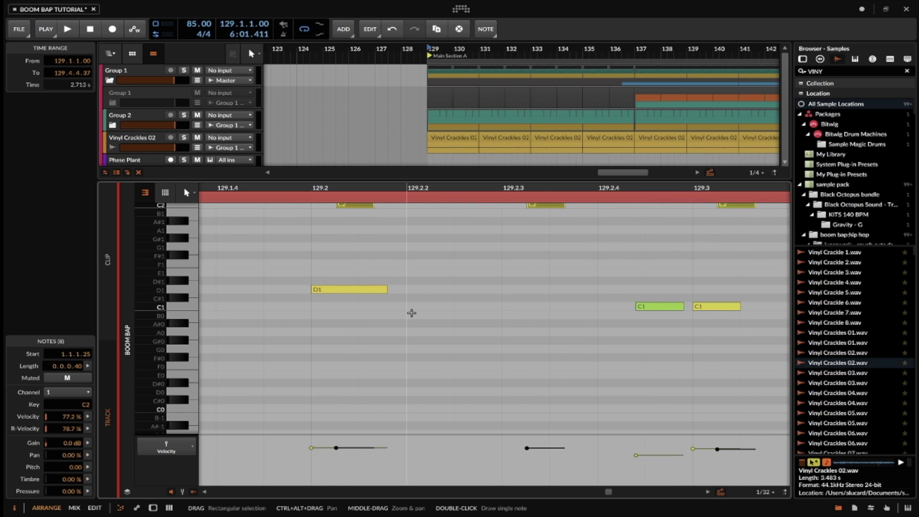
scroll(411, 313, right, 5)
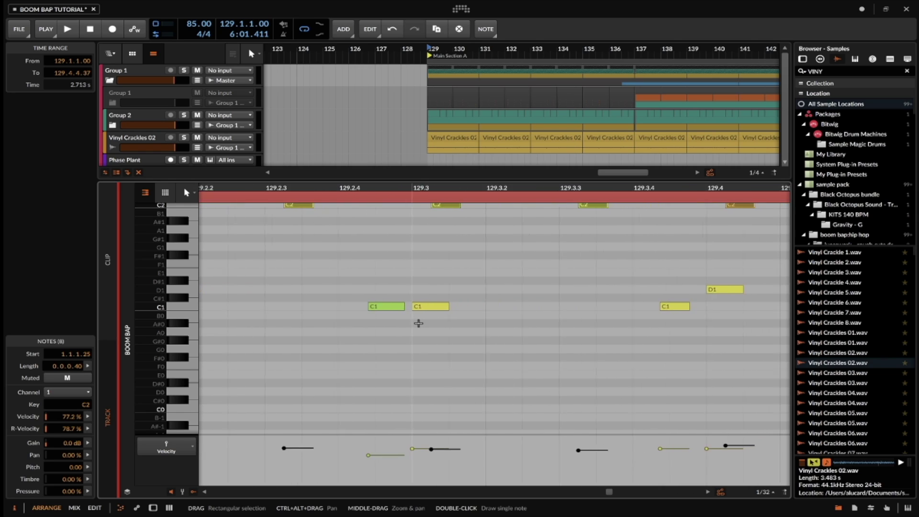
scroll(419, 323, right, 5)
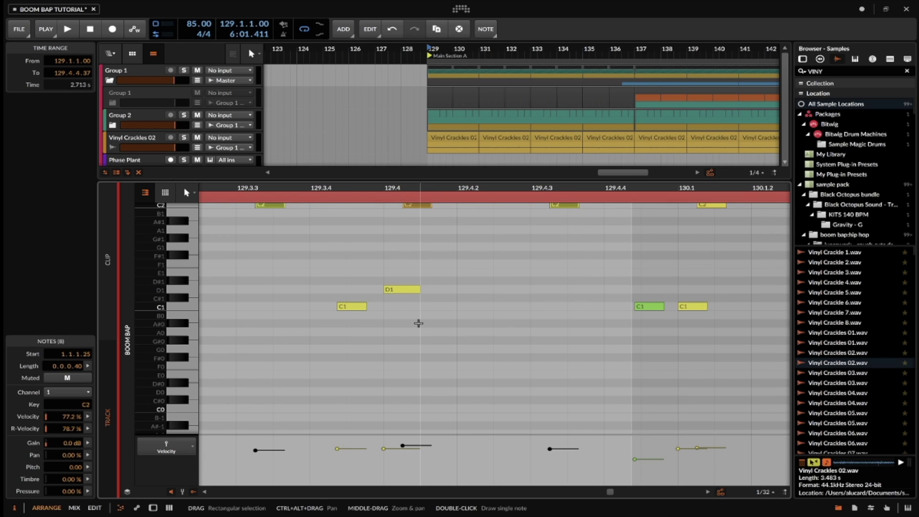
- Set the note editor's grid to a fixed 1/16 value with a tuplet subdivision
click(763, 492)
drag(763, 414, 763, 402)
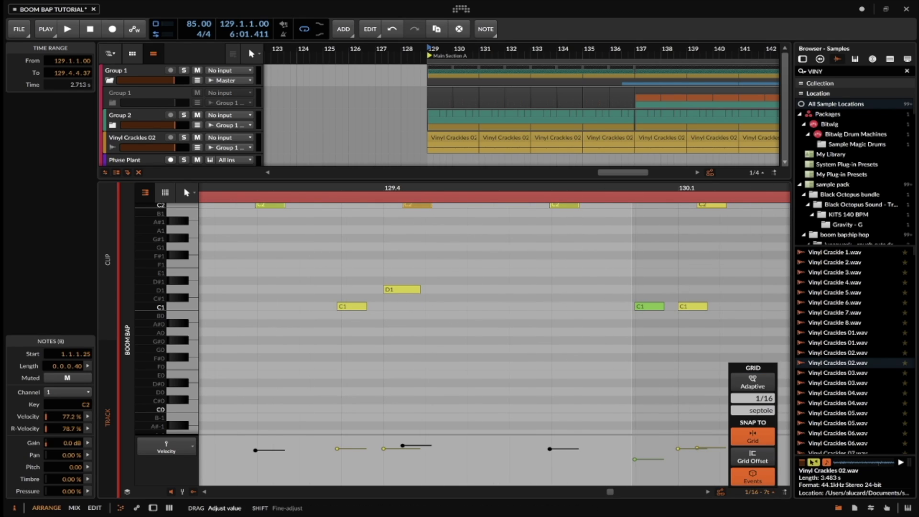
click(431, 349)
scroll(430, 349, down, 3)
scroll(430, 349, up, 3)
scroll(431, 330, right, 10)
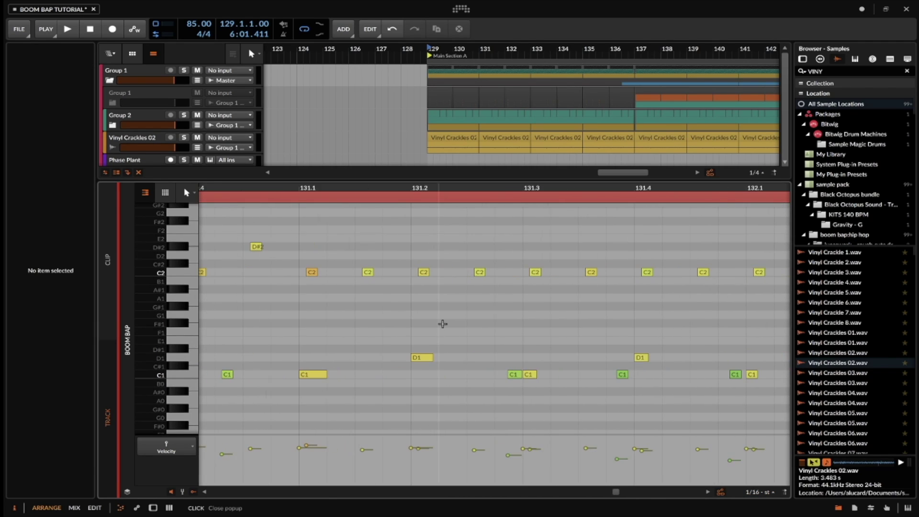
- Open the BOOM BAP #3 clip at bar 137 in the note editor
scroll(498, 158, down, 5)
scroll(498, 158, right, 8)
scroll(499, 159, down, 3)
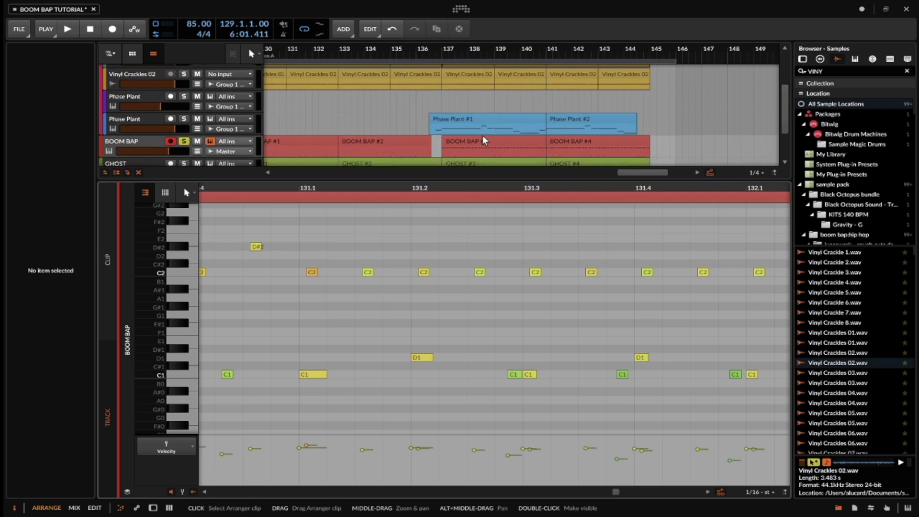
click(467, 98)
scroll(356, 265, left, 3)
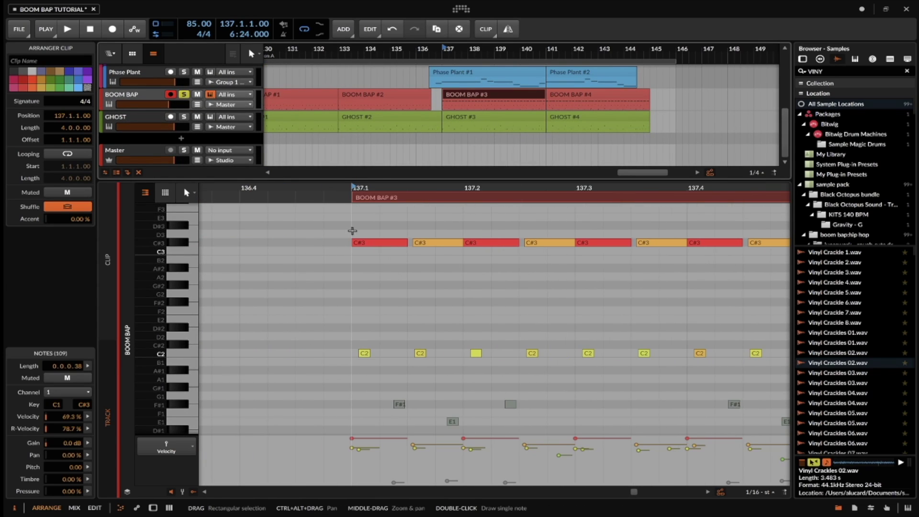
- Examine the timing of the alternating C#3 notes against the C2 notes at the start of the BOOM BAP #3 clip
scroll(378, 247, up, 3)
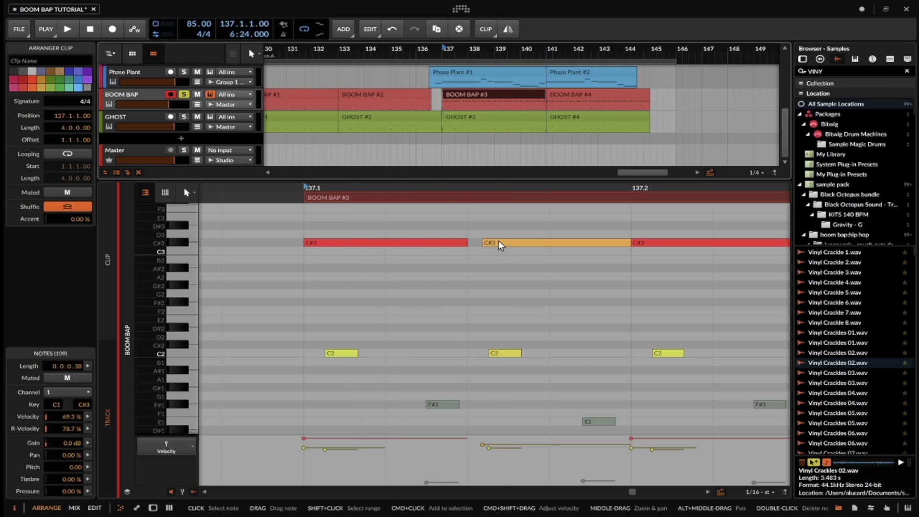
scroll(537, 246, right, 3)
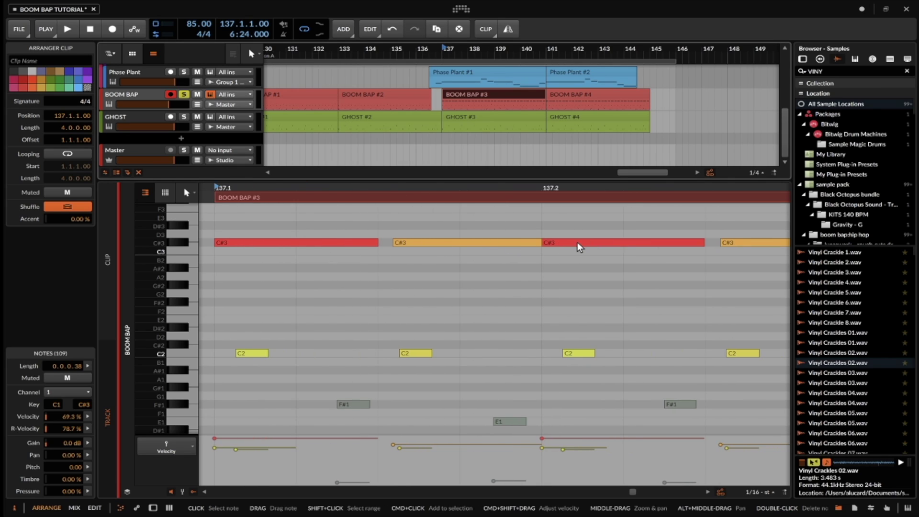
scroll(295, 270, down, 2)
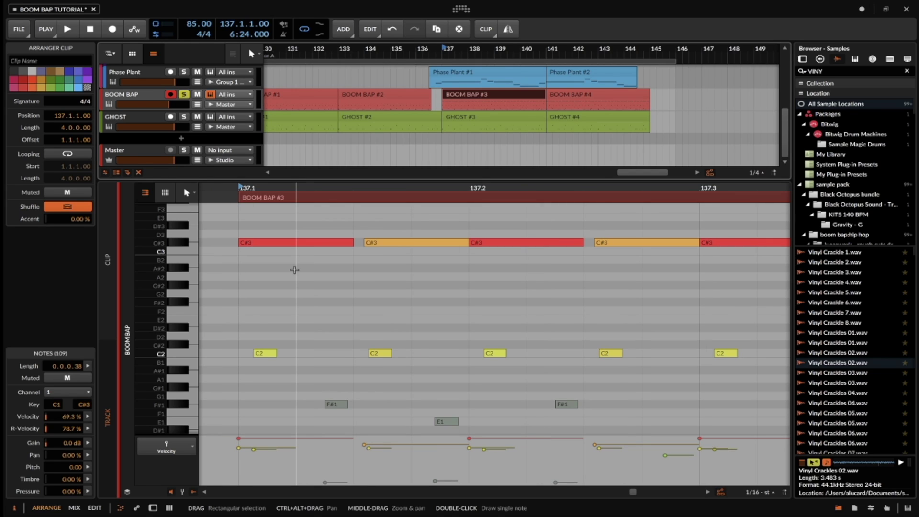
scroll(294, 270, down, 1)
scroll(294, 269, down, 2)
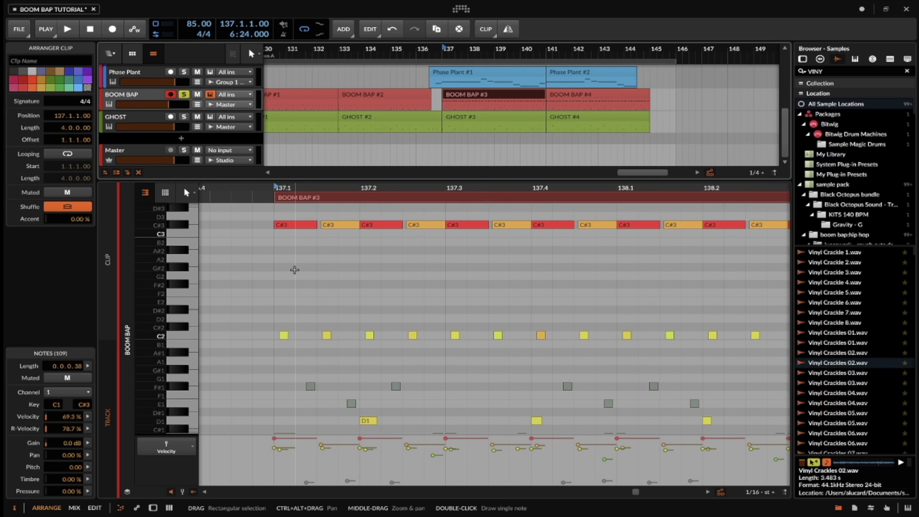
- Select the C2 notes from 137.1 to 138.4 and view the histogram of their velocities
scroll(294, 269, down, 2)
scroll(294, 269, down, 2)
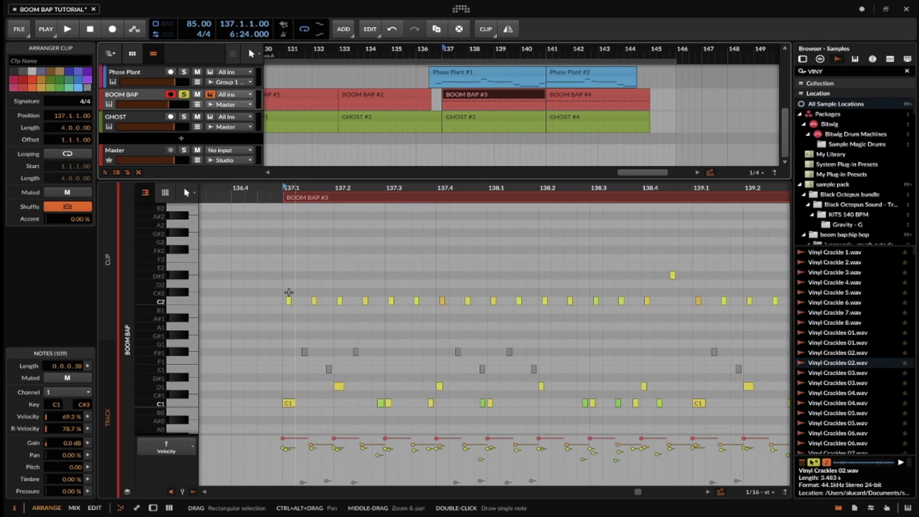
drag(287, 293, 658, 315)
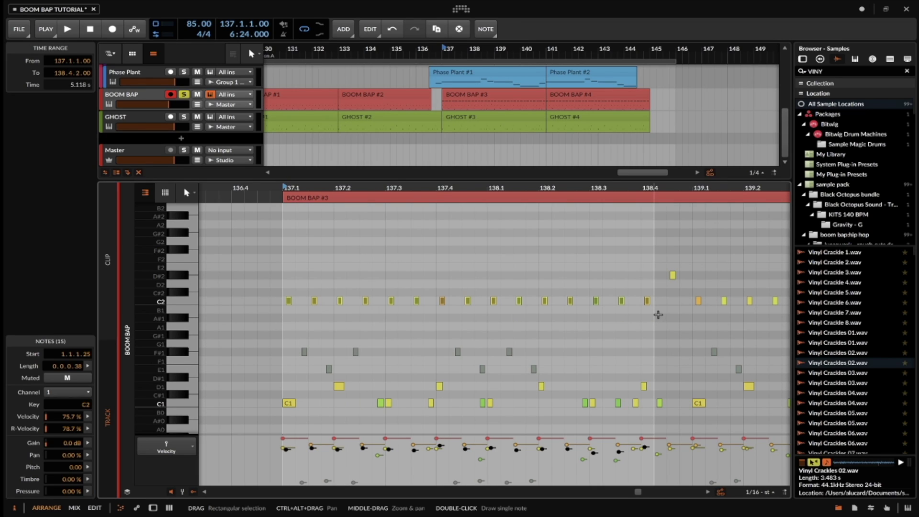
click(89, 417)
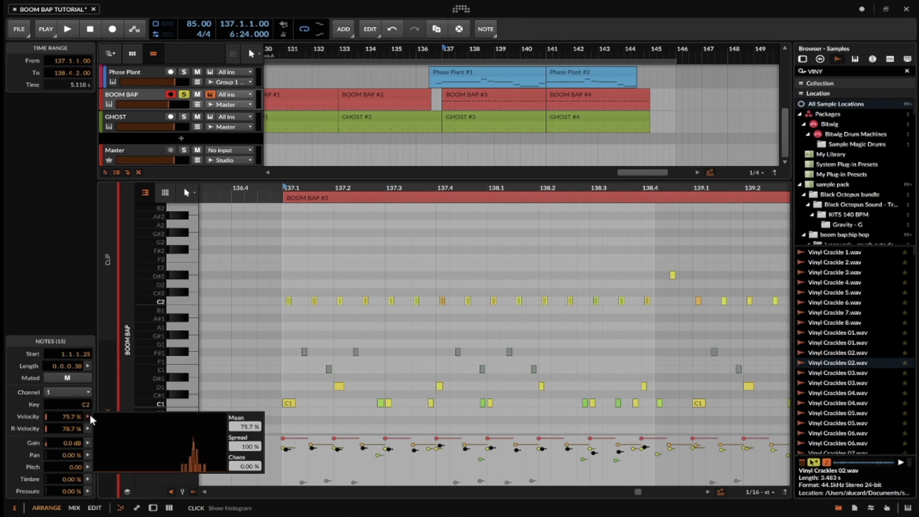
click(292, 283)
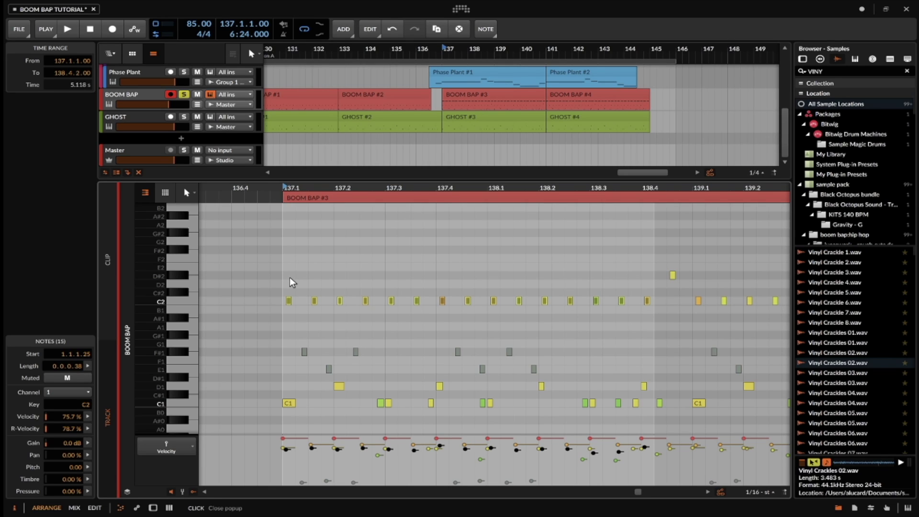
- Audition the muted-looking F#1 and E1 ghost notes between 137.1 and 137.3 and inspect their velocity
scroll(292, 282, down, 3)
scroll(291, 283, up, 6)
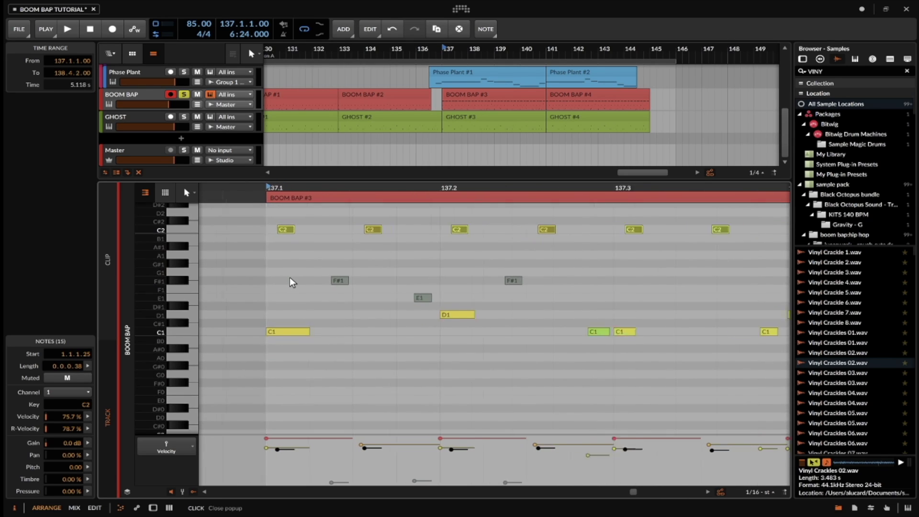
click(354, 282)
click(492, 299)
click(613, 282)
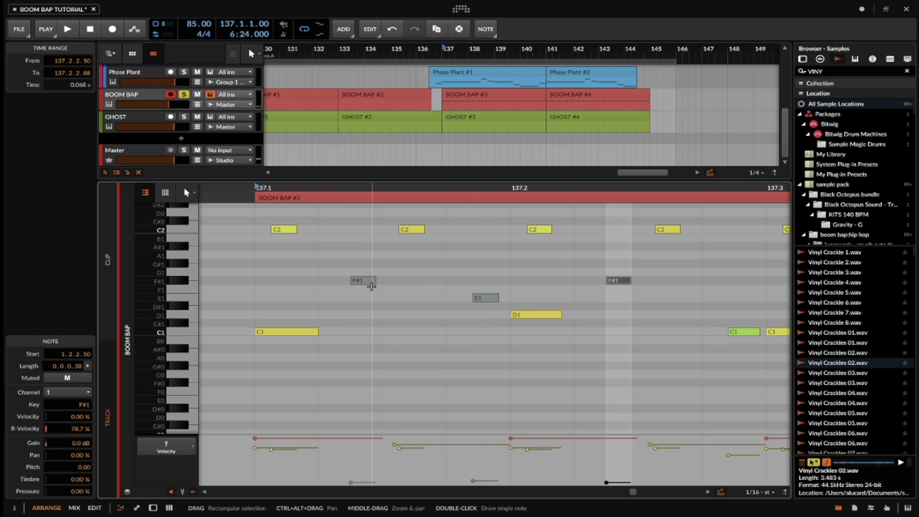
scroll(368, 286, up, 3)
scroll(371, 287, down, 3)
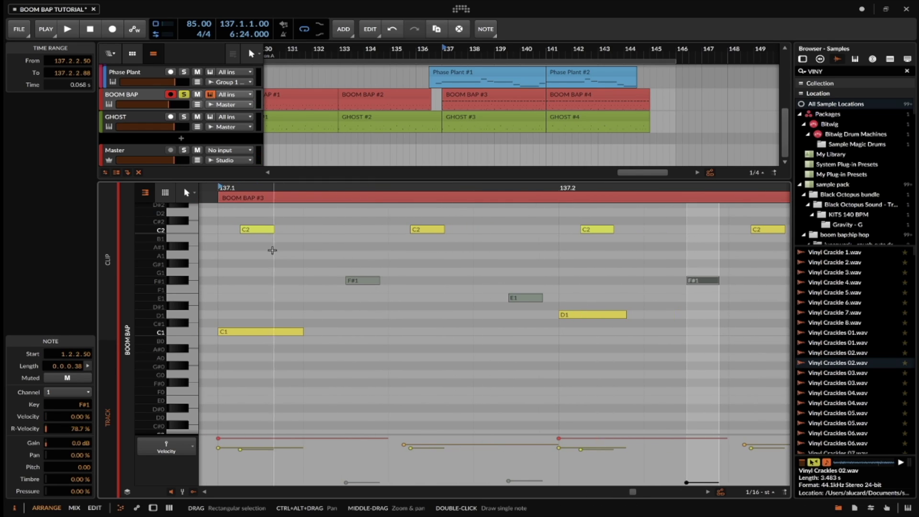
- Play the BOOM BAP #3 clip from 137.1 and examine where the F#1 and E1 notes sit around the D1 hit
click(215, 257)
key(space)
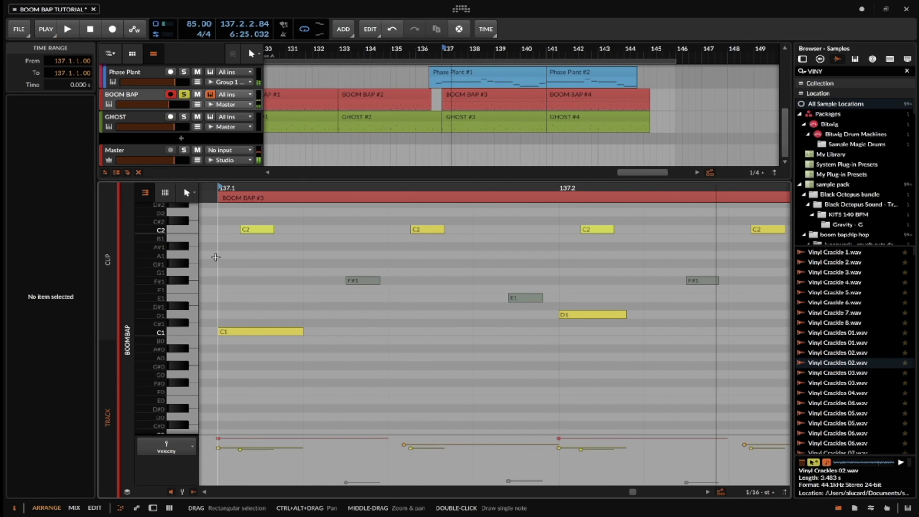
key(space)
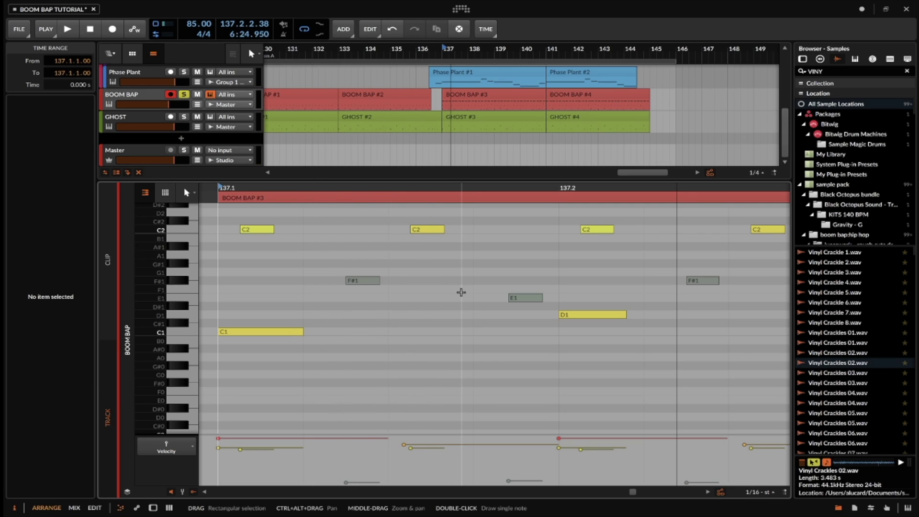
scroll(461, 292, down, 3)
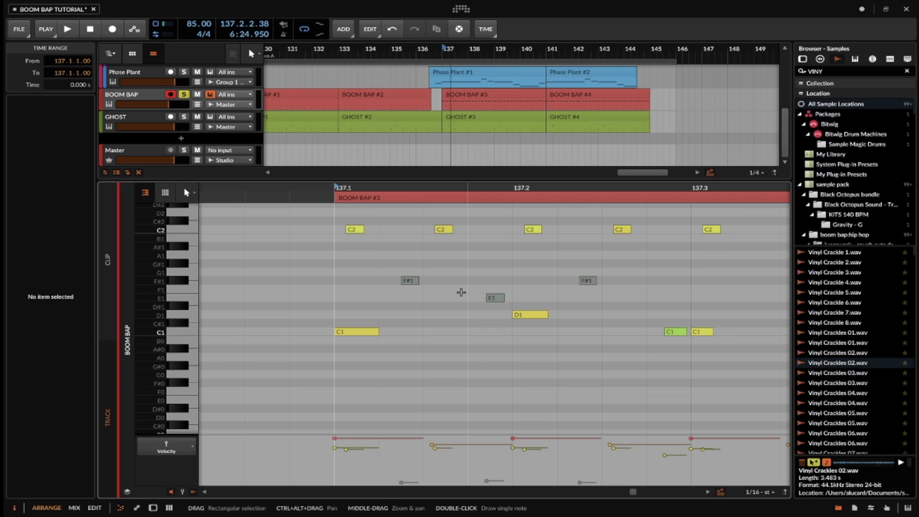
scroll(461, 292, up, 3)
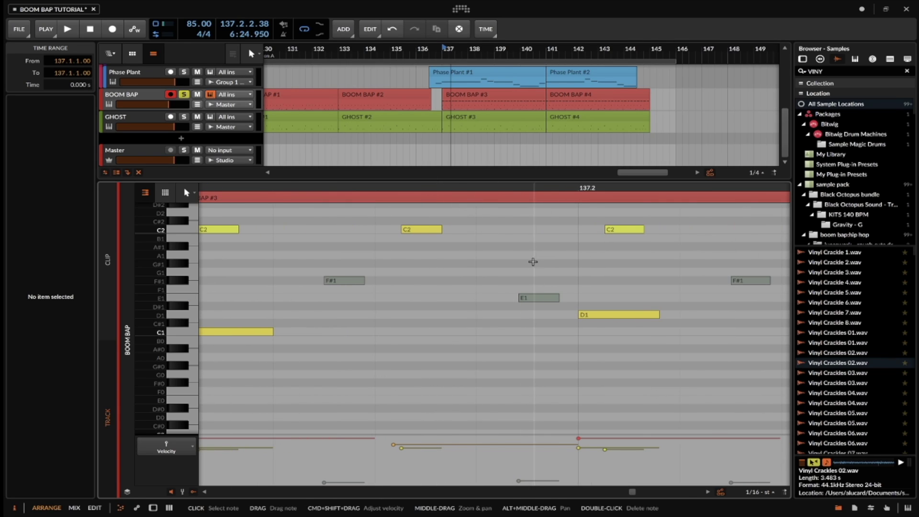
scroll(533, 263, right, 5)
scroll(673, 285, down, 3)
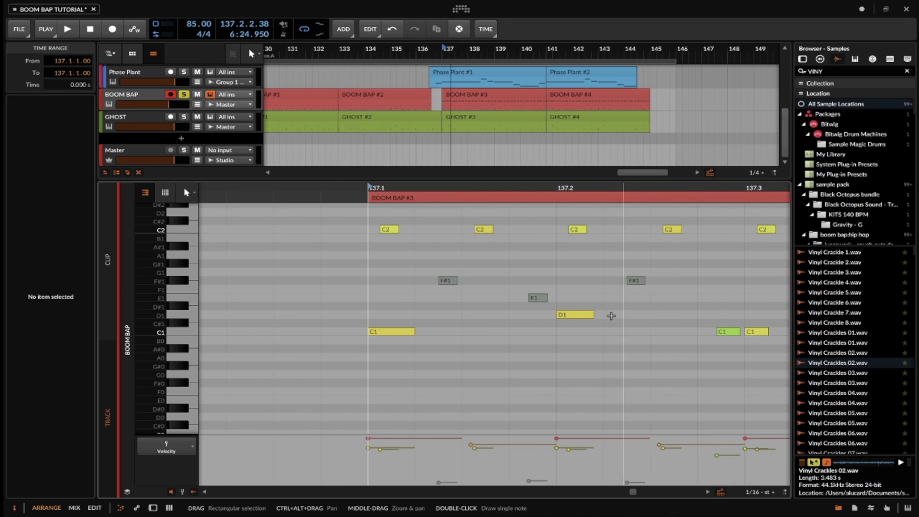
scroll(603, 287, right, 1)
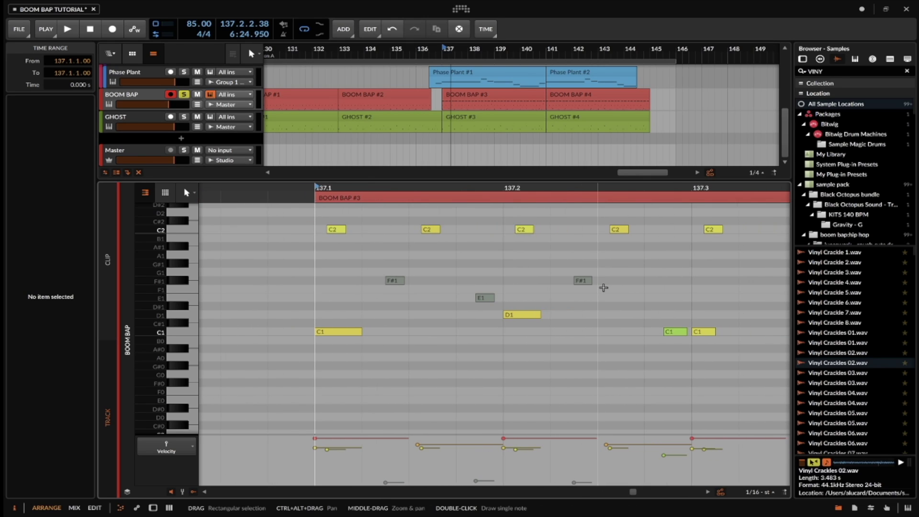
- Disable all effects on the BOOM BAP track from Saturator through GClip, keeping only Addictive Drums 2 on
click(136, 94)
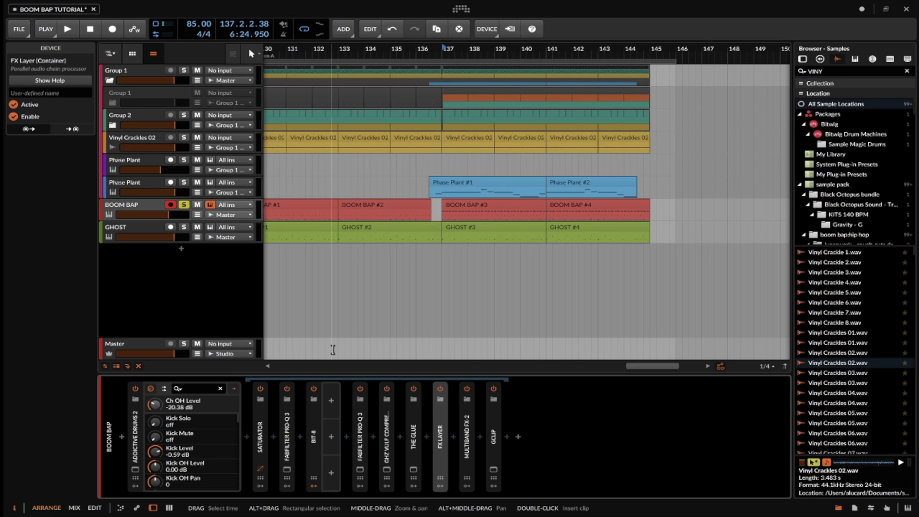
click(259, 412)
click(494, 421)
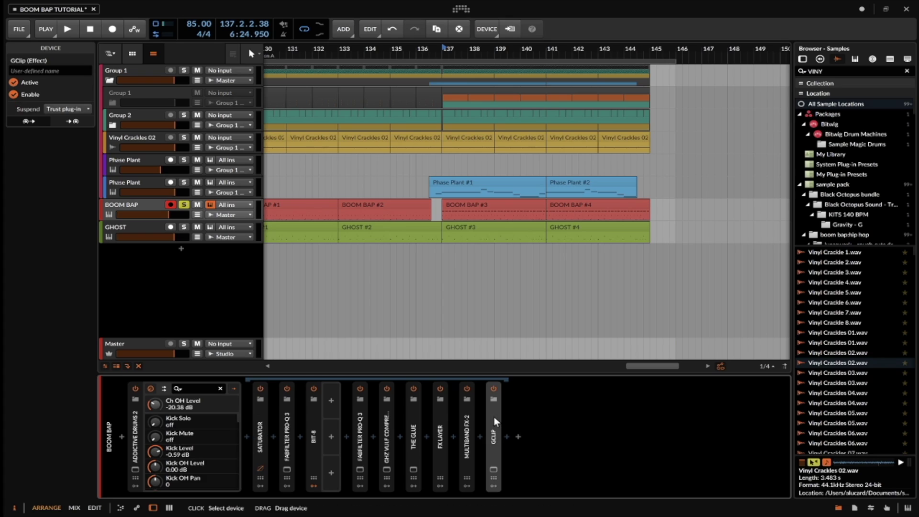
shift+click(259, 412)
key(alt+b)
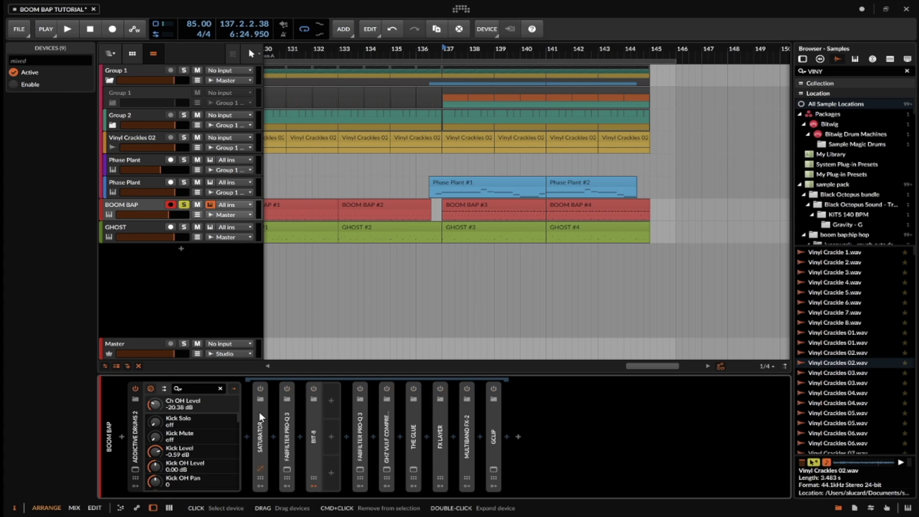
- Play the BOOM BAP #3 clip from bar 137 to hear the drums without effects
click(463, 202)
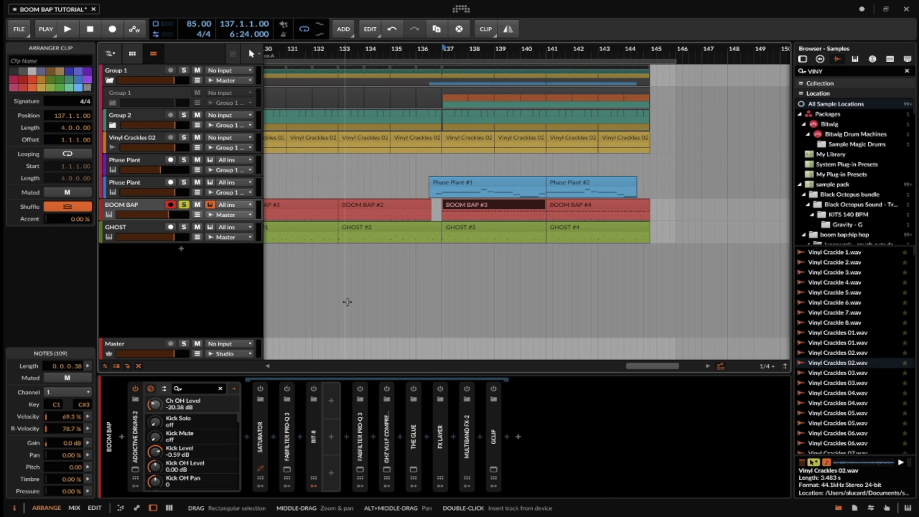
key(space)
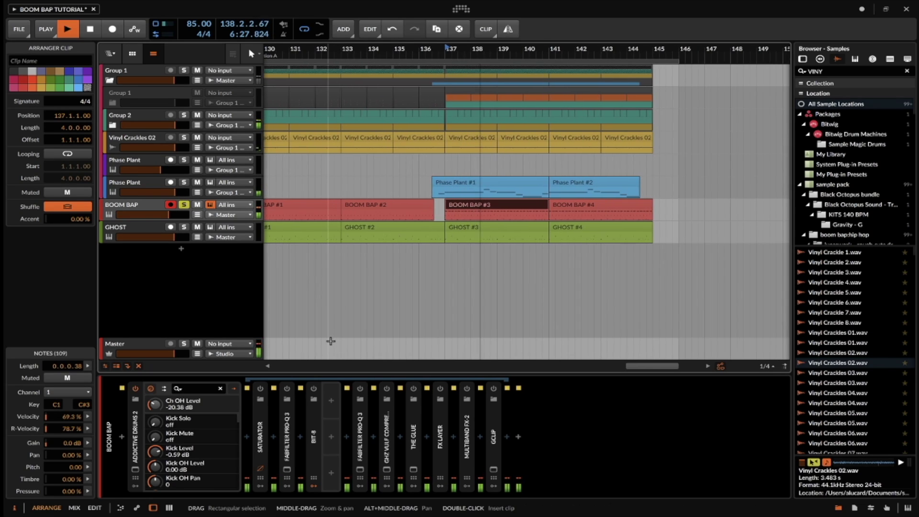
key(space)
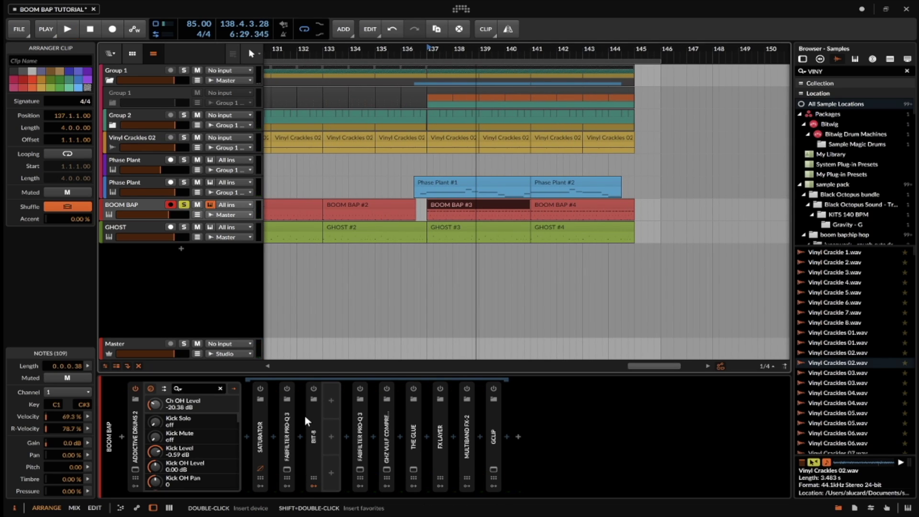
- Open the Addictive Drums 2 kick settings and audition the kick with its volume envelope on and off
click(136, 469)
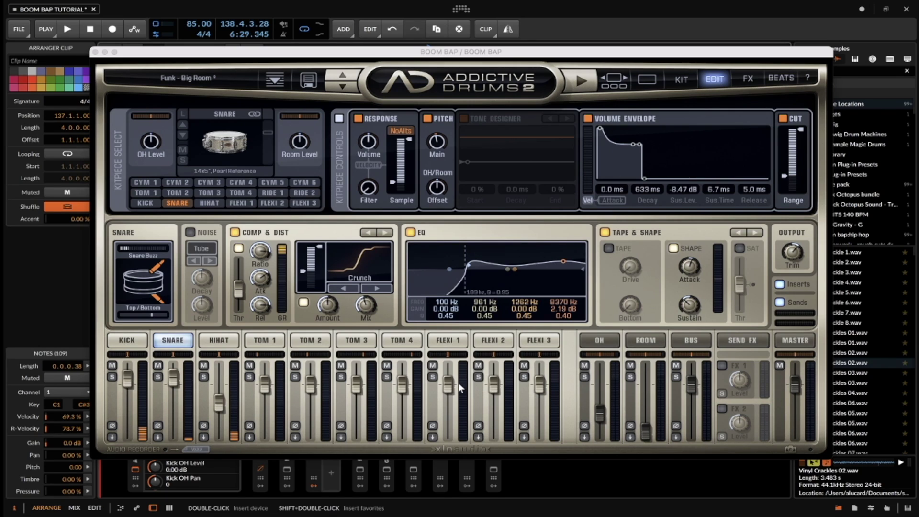
click(127, 340)
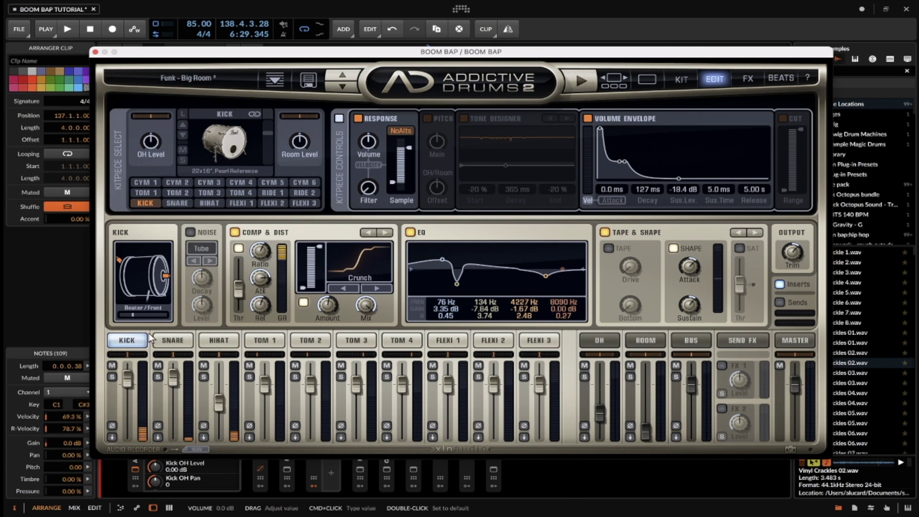
click(234, 147)
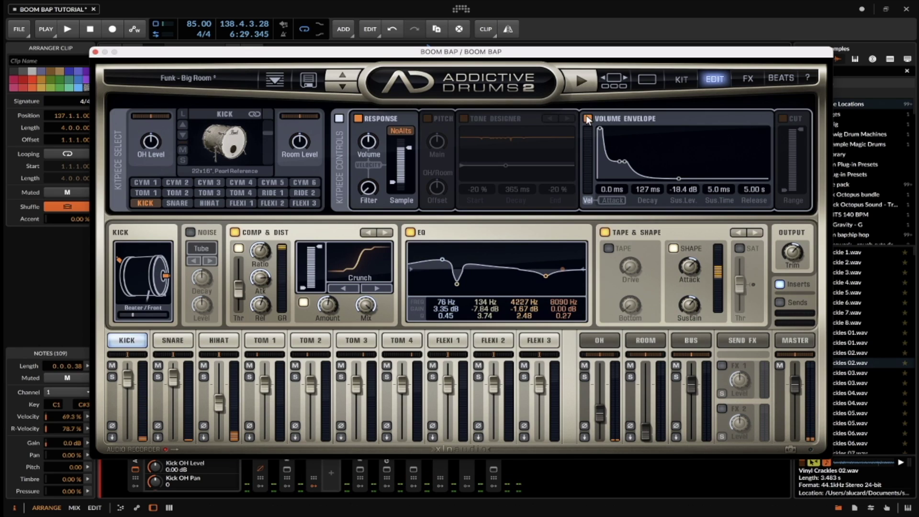
click(588, 119)
click(225, 152)
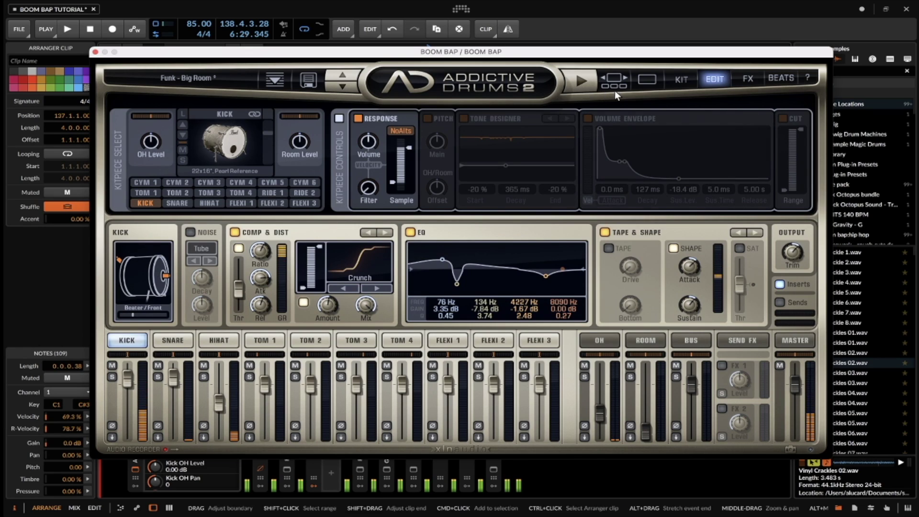
click(587, 118)
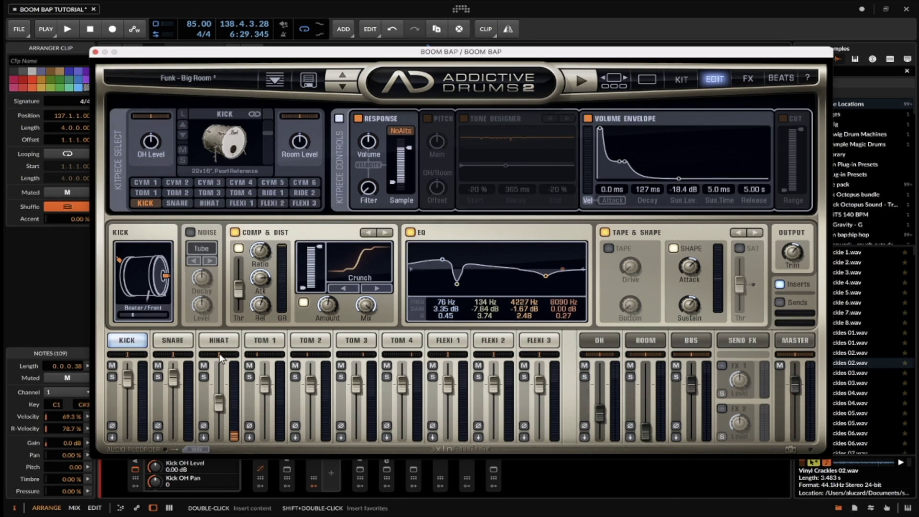
- Audition the snare in Addictive Drums 2 and view the snare and hi-hat channel settings
click(179, 340)
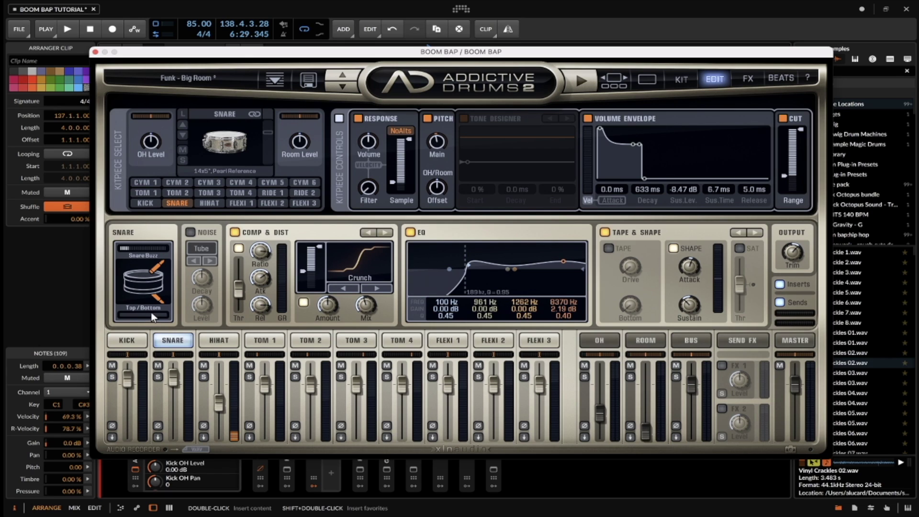
click(216, 148)
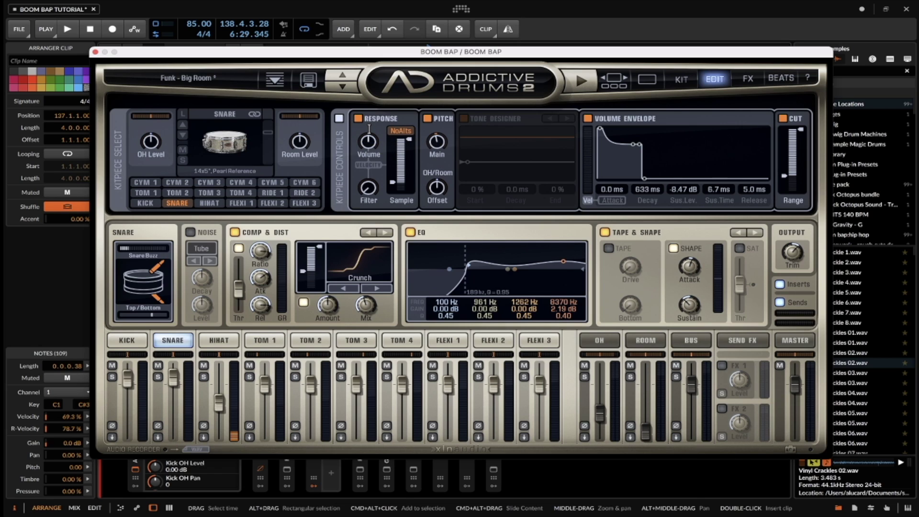
click(209, 203)
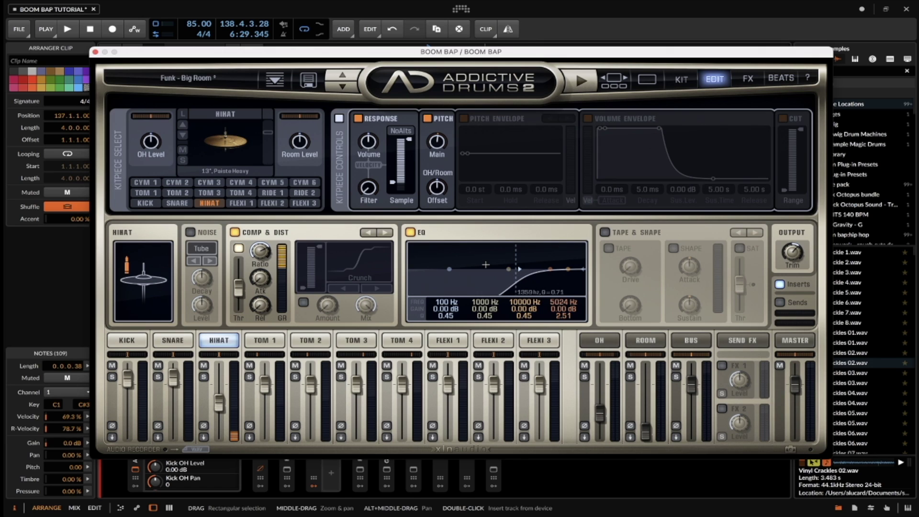
- Play the groove from bar 137 with the hi-hat settings shown, then close the Addictive Drums 2 window
key(space)
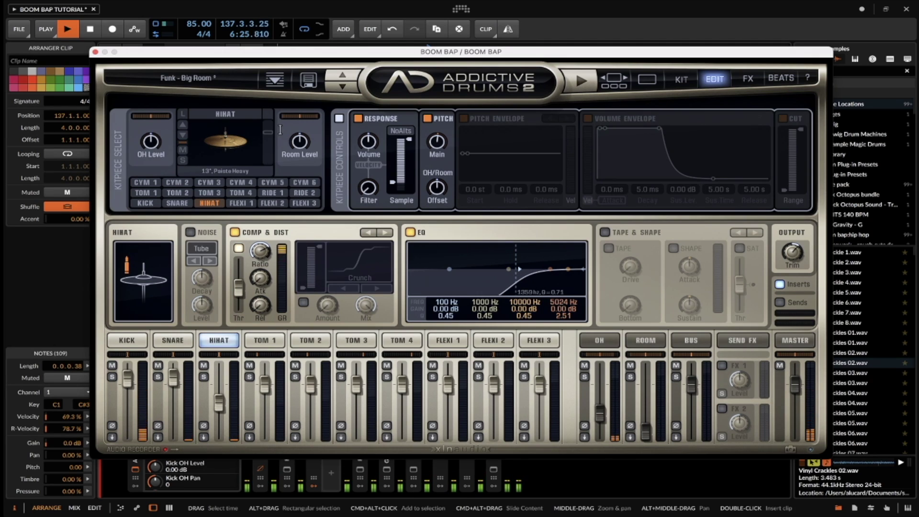
key(space)
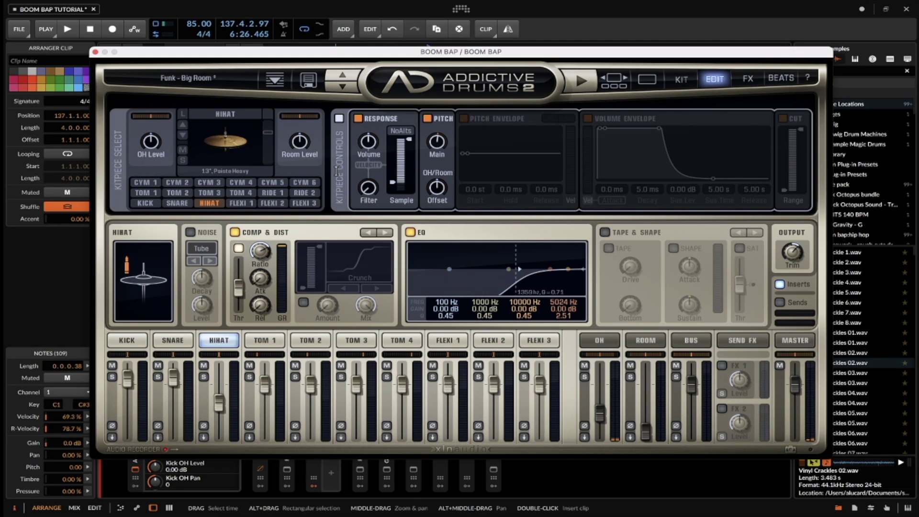
click(95, 51)
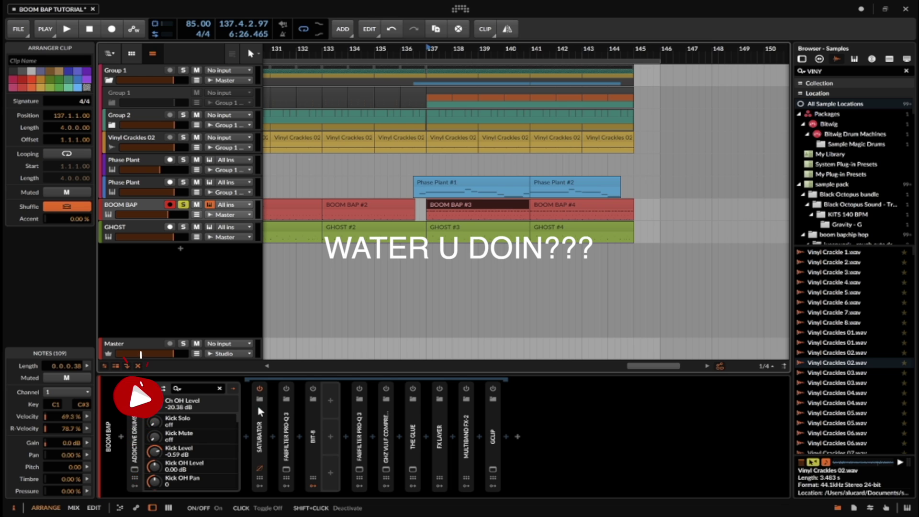
- Expand the Saturator device, compare the playing groove with it off and on, and collapse it again
double_click(259, 412)
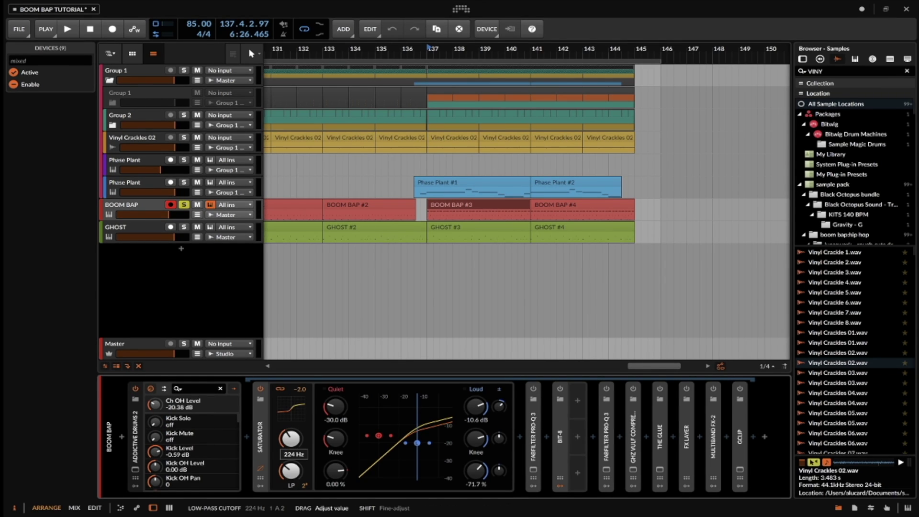
key(space)
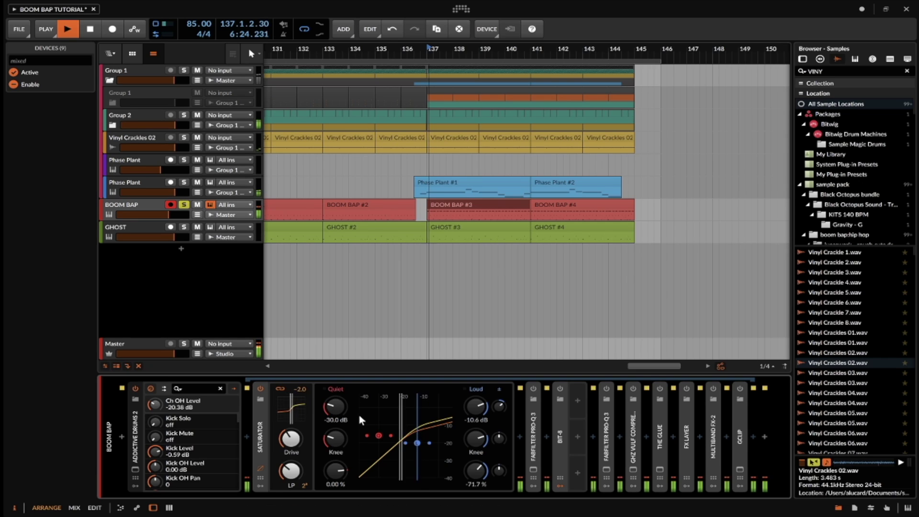
click(260, 390)
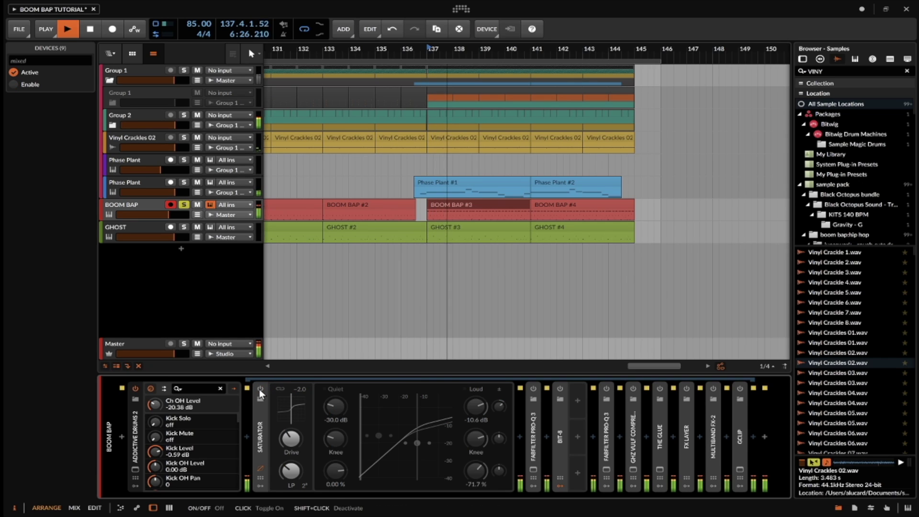
click(260, 390)
key(space)
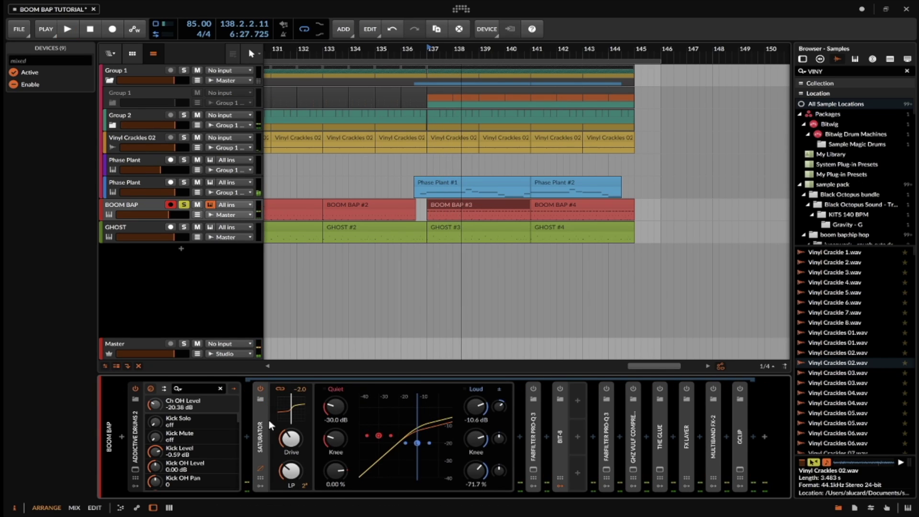
double_click(261, 416)
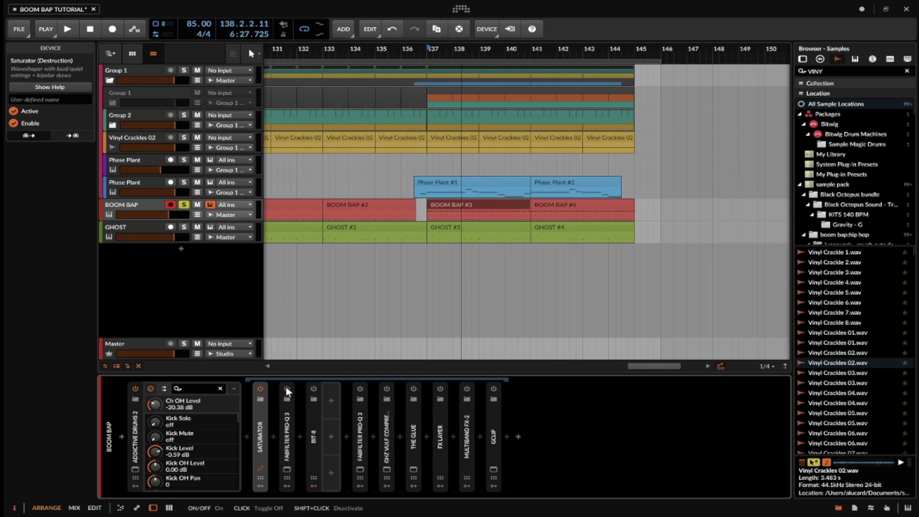
- Open the FabFilter Pro-Q 3 that follows the Saturator, play the groove through its EQ curve, and close its window
click(287, 469)
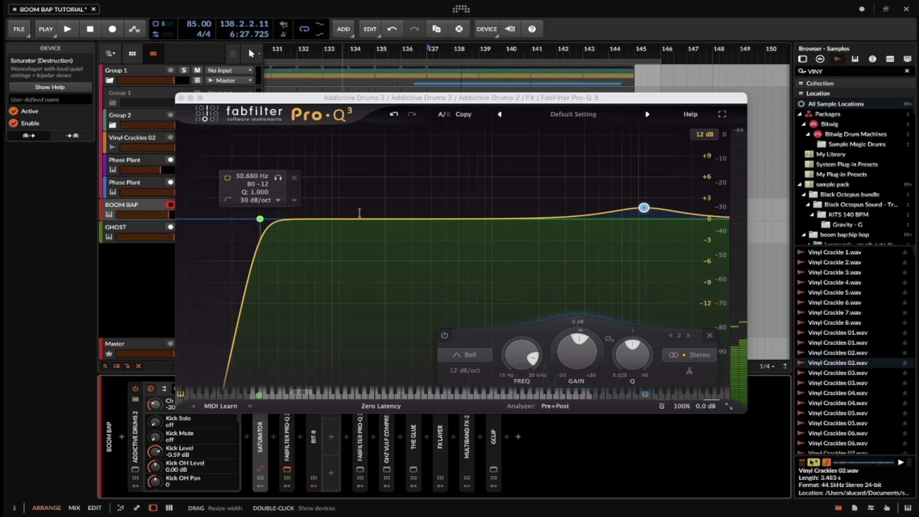
key(space)
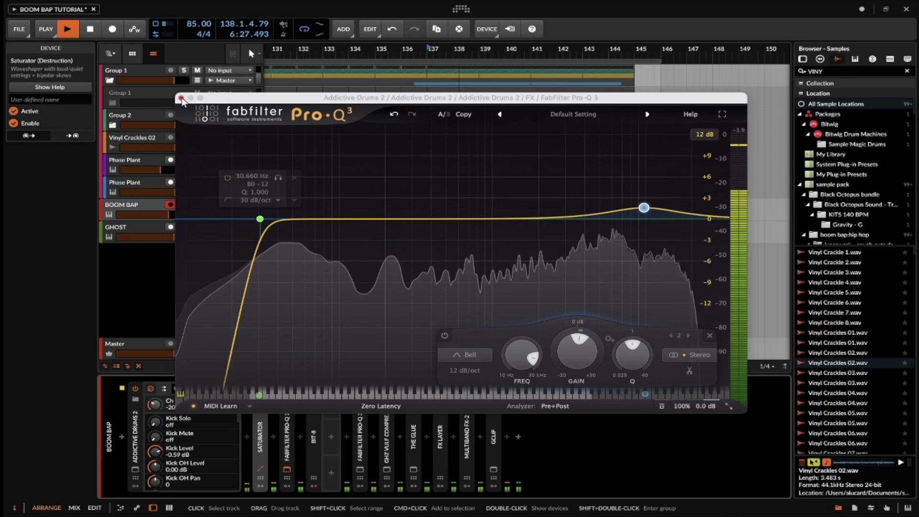
click(333, 348)
key(space)
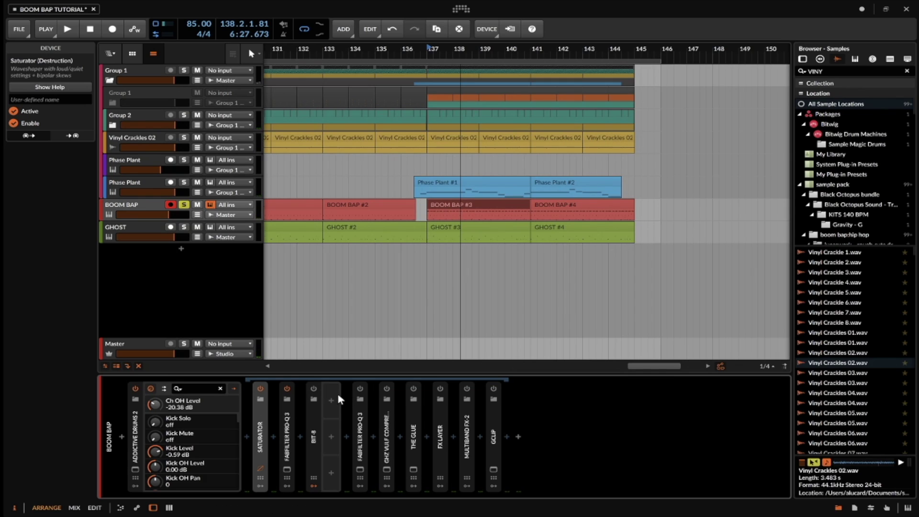
- Expand the Bit-8 device and play the groove from bar 137 to hear its degrading effect
double_click(314, 409)
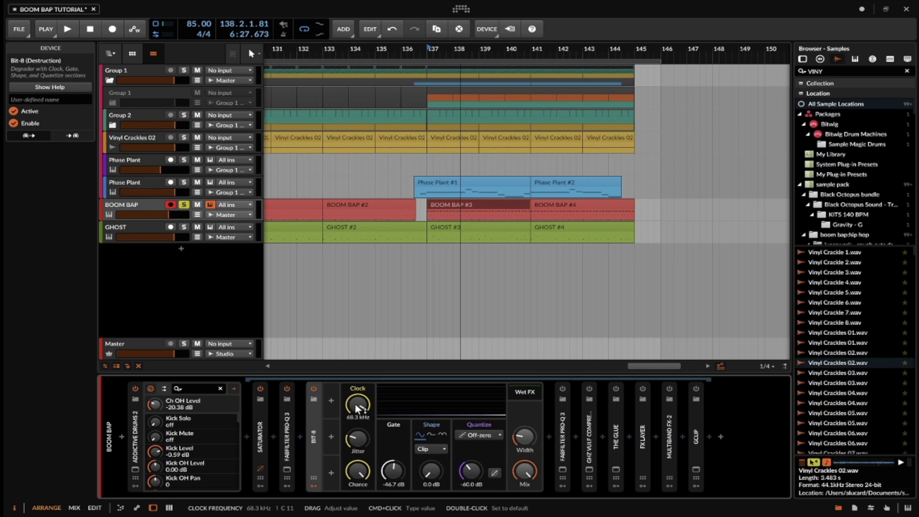
key(space)
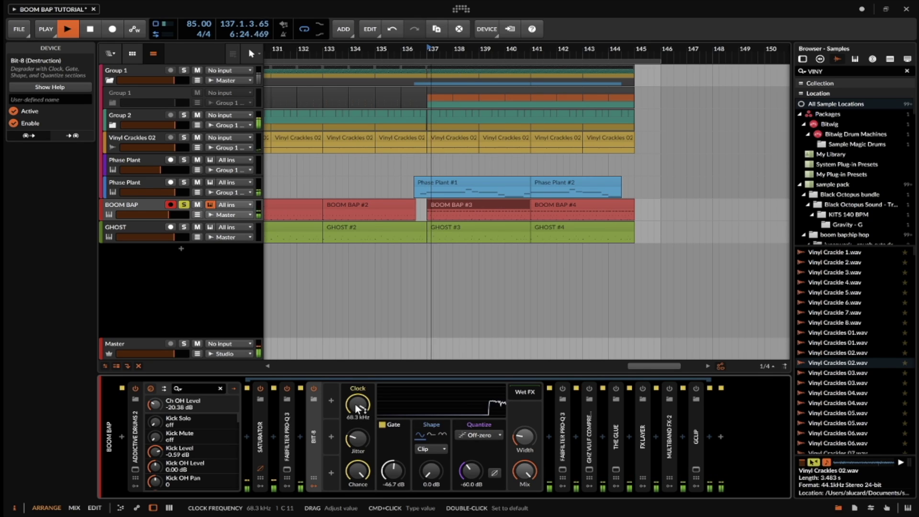
key(space)
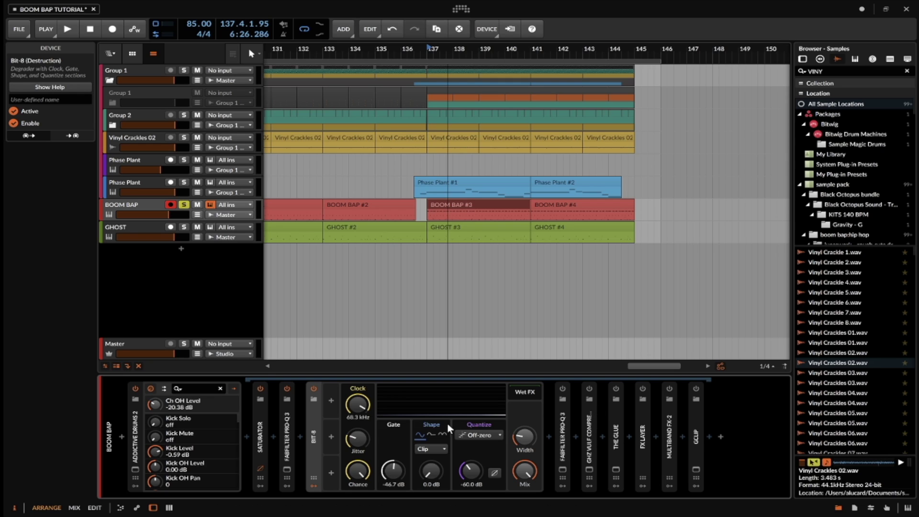
key(space)
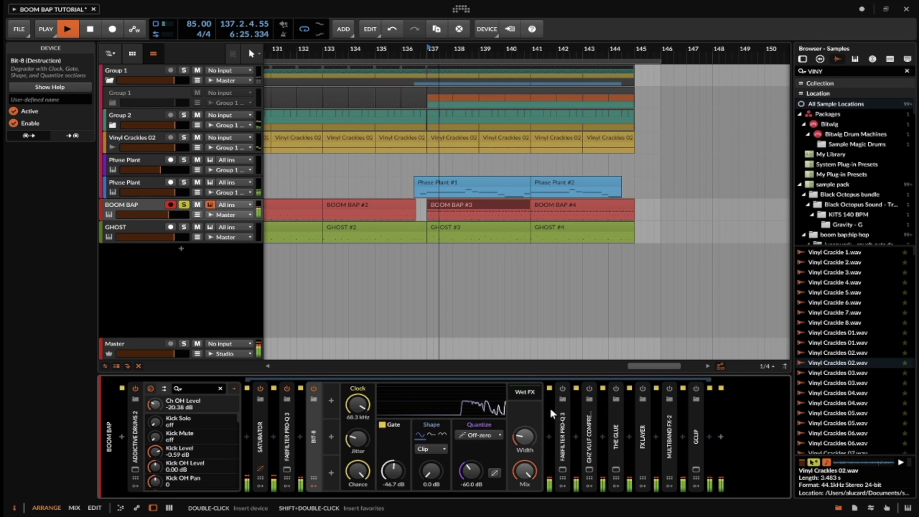
key(space)
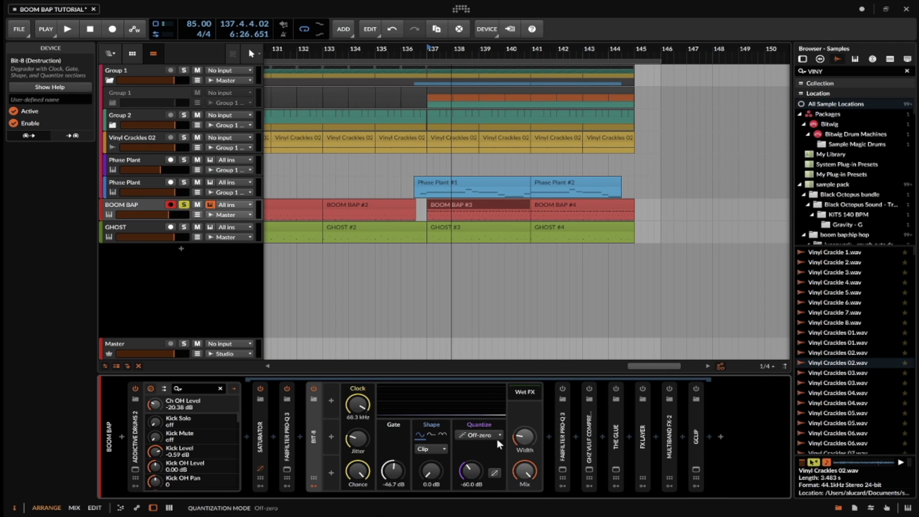
- Open the Pro-Q 3 after Bit-8, compare the playing groove with its 5041.5 Hz bell cut off and on, and close its window
click(561, 468)
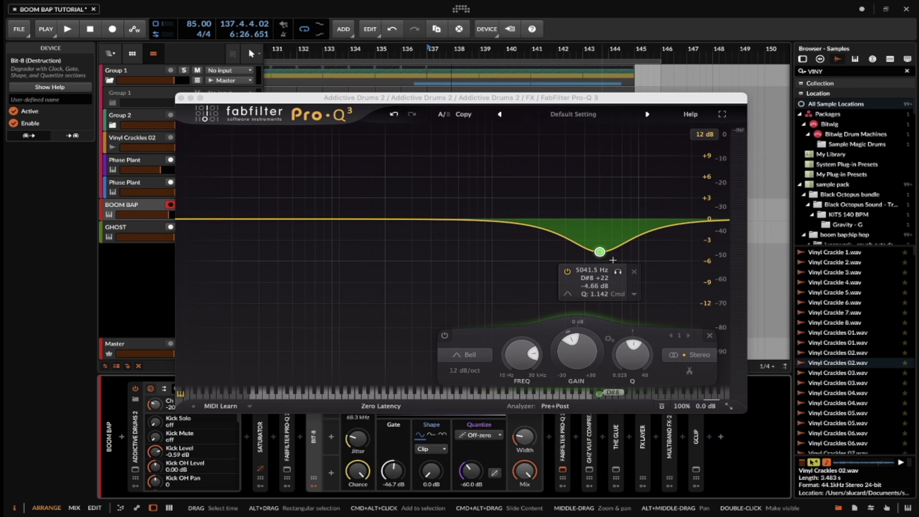
key(space)
click(566, 271)
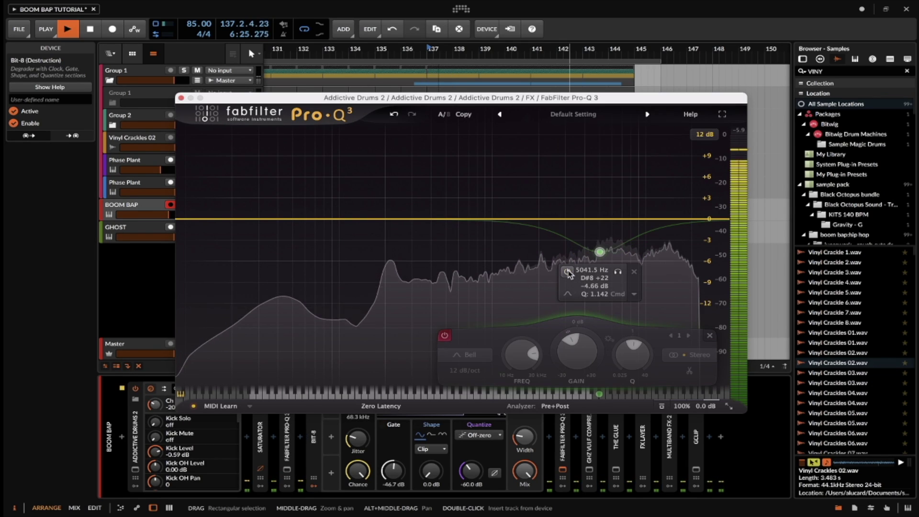
click(567, 272)
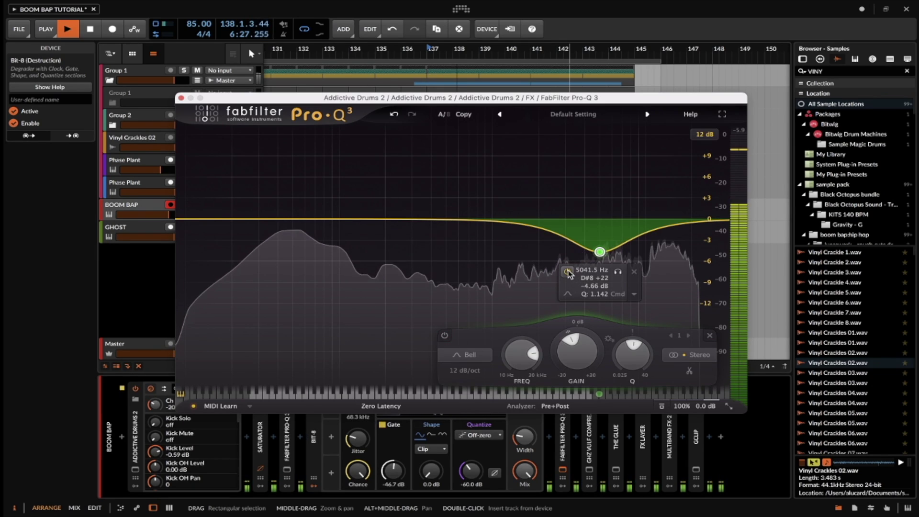
key(space)
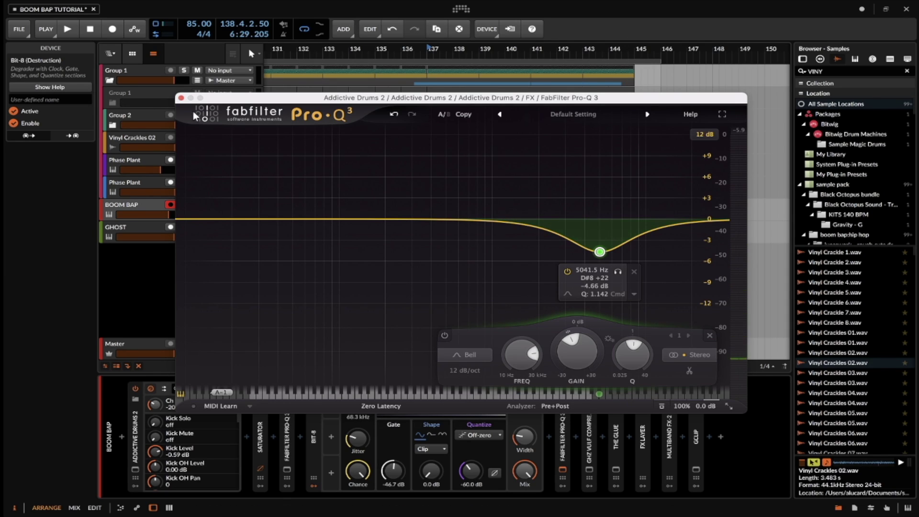
click(181, 98)
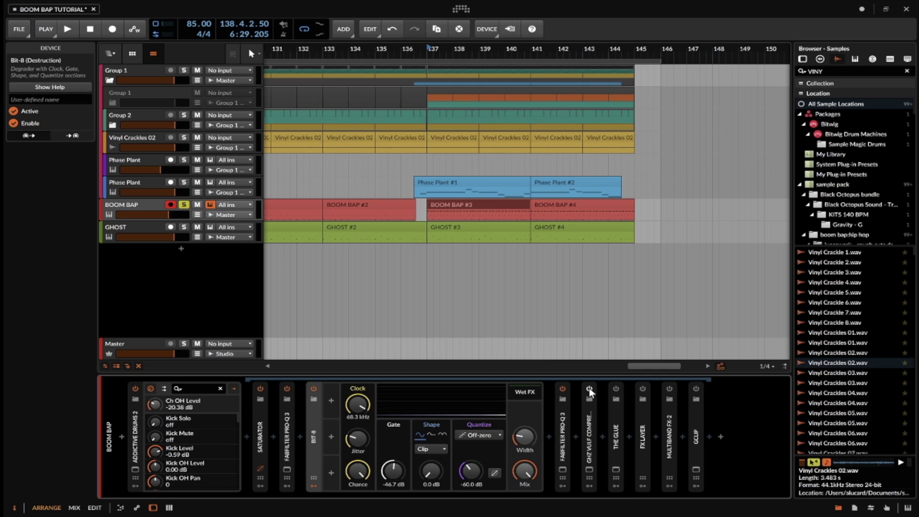
- Open the Ghz Vulf Compressor, toggle the device while the groove plays to hear its effect, and close its window
click(589, 470)
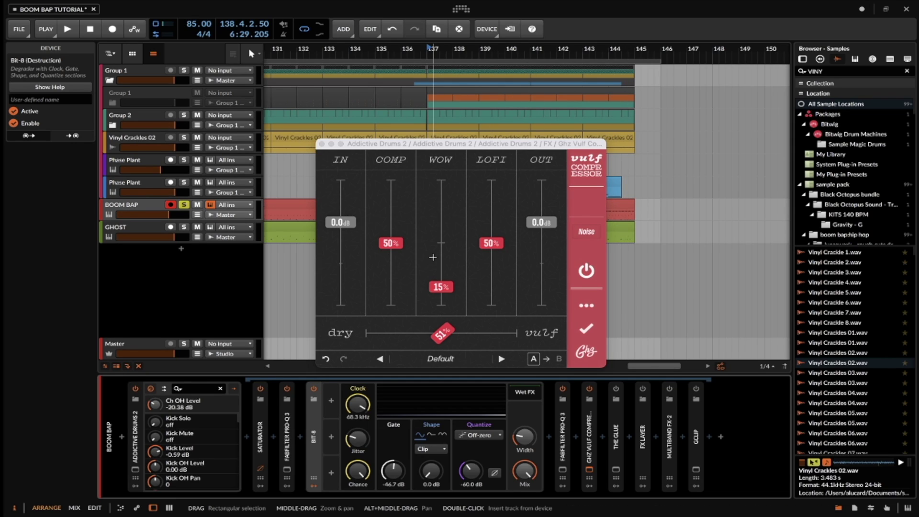
key(space)
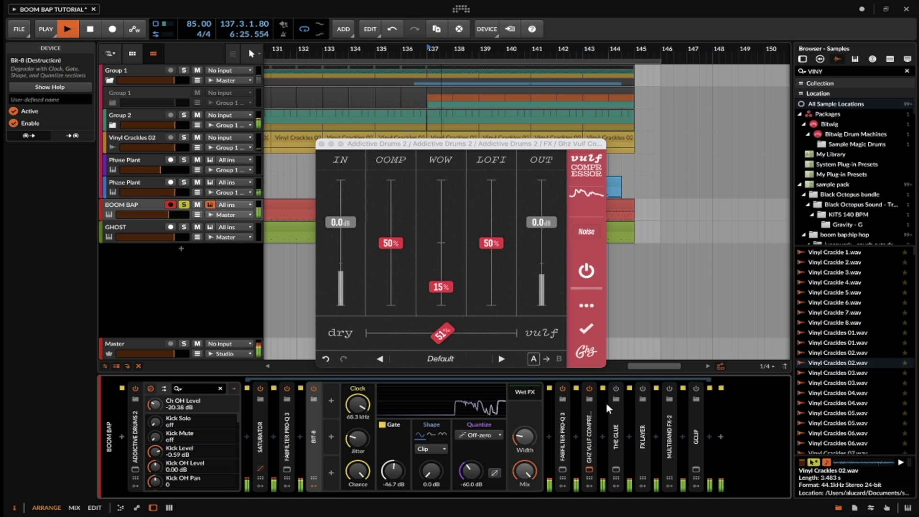
click(590, 388)
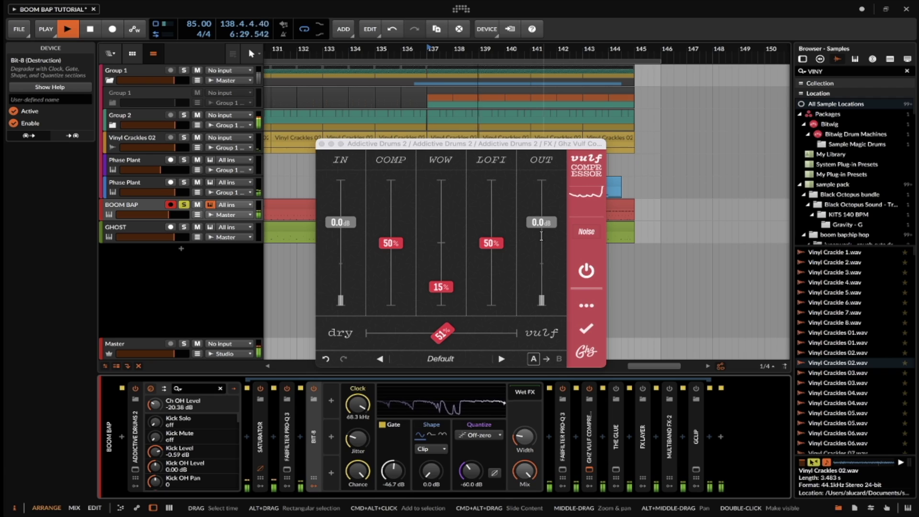
key(space)
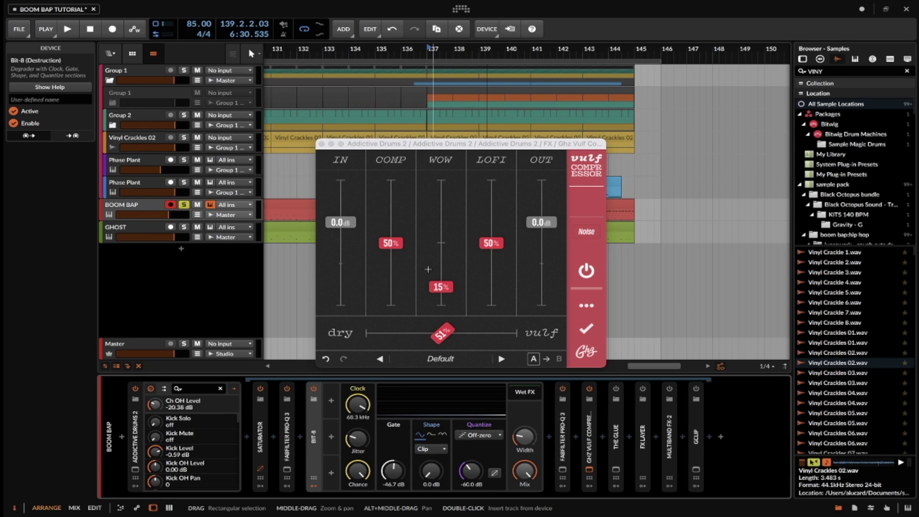
key(space)
click(321, 143)
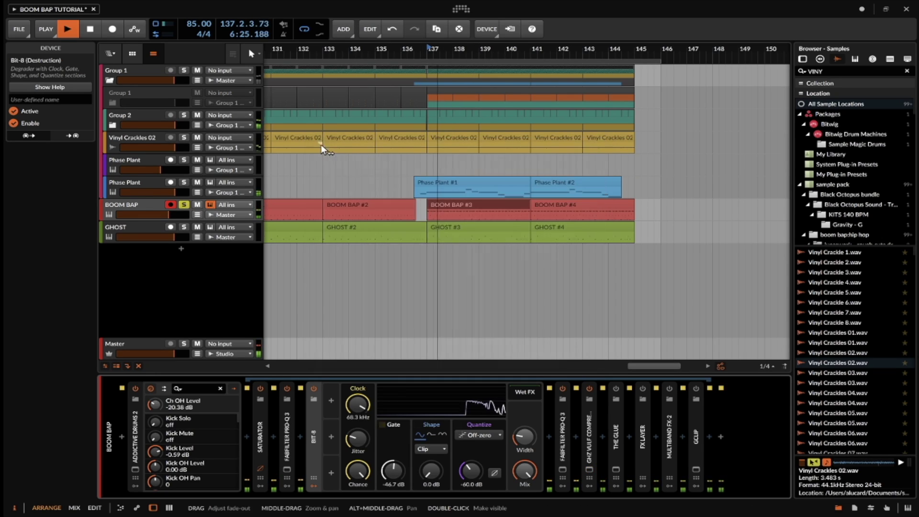
key(space)
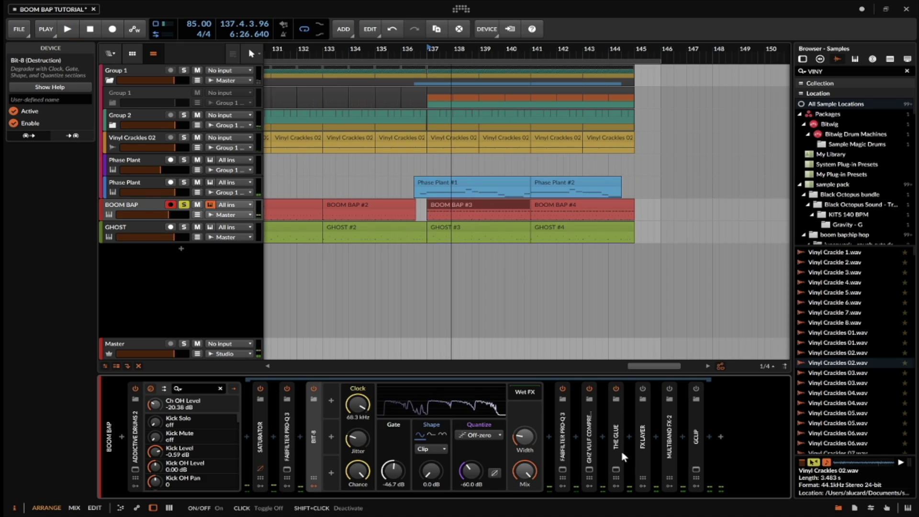
- Open The Glue compressor to view its settings, audition the groove through it, and close its window
click(615, 468)
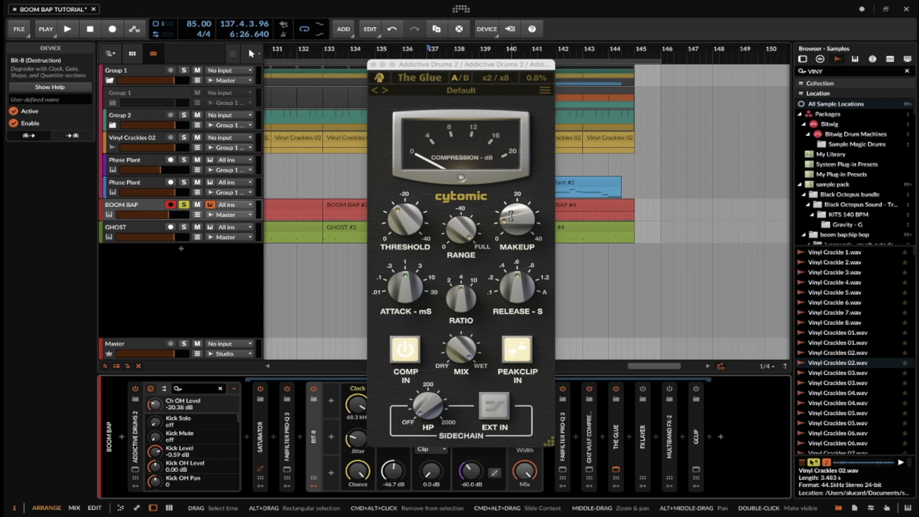
key(space)
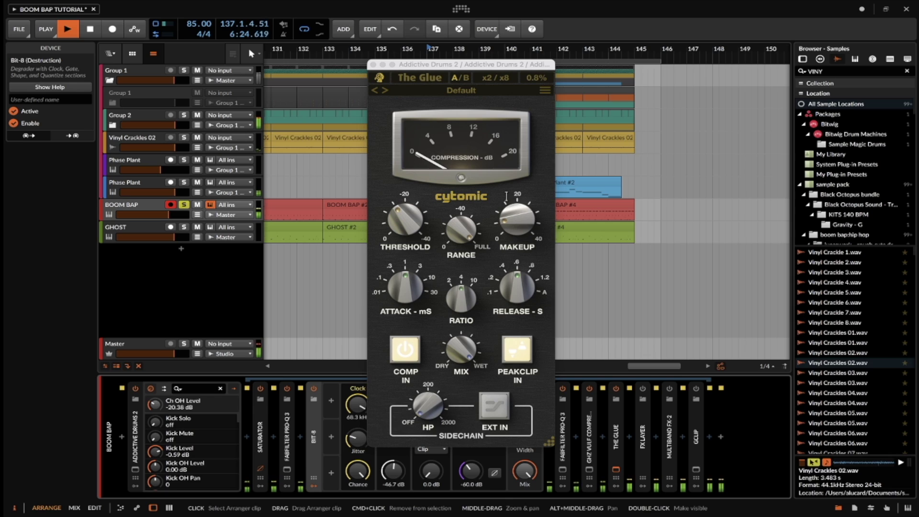
click(373, 64)
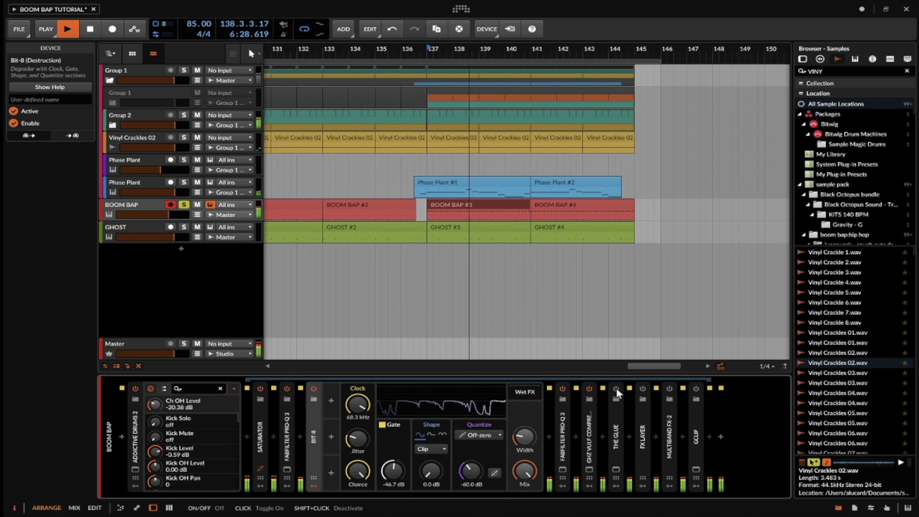
key(space)
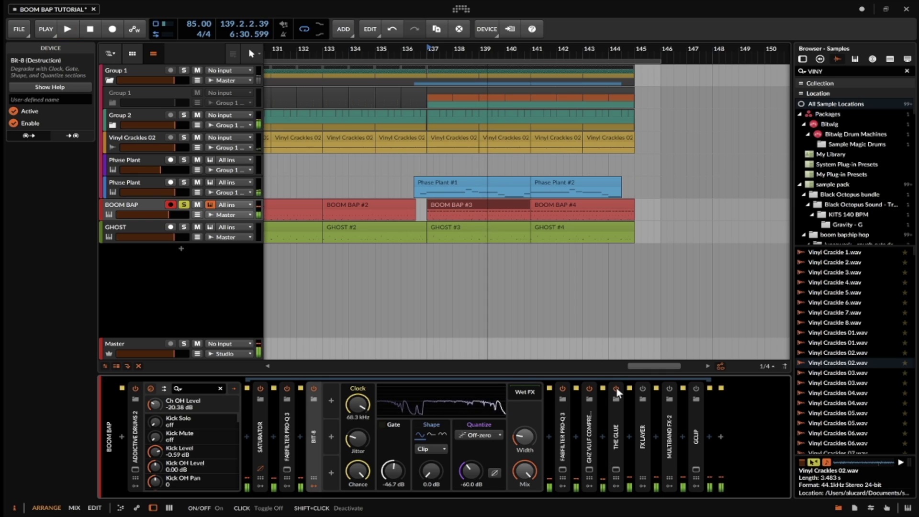
- Expand the FX Layer device, solo its first chain, and play the groove to hear that chain alone
double_click(642, 436)
scroll(641, 432, right, 5)
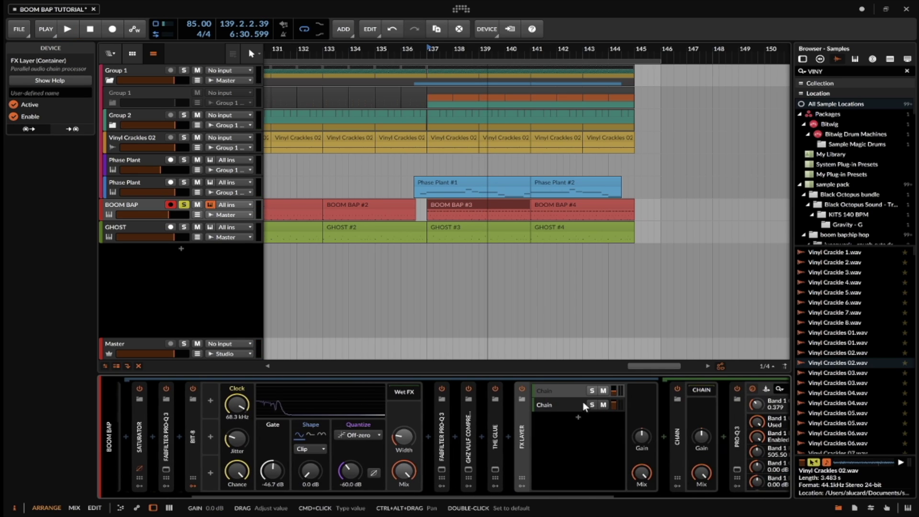
click(556, 389)
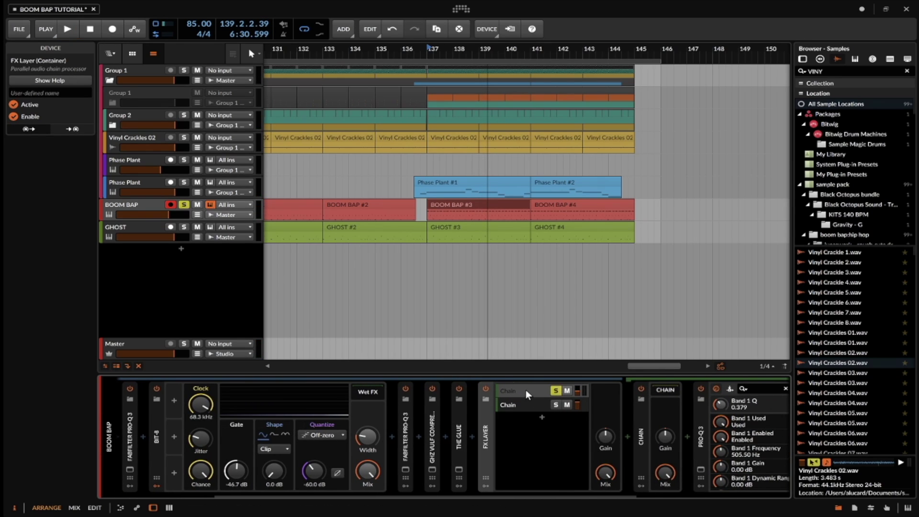
click(524, 389)
key(space)
scroll(523, 389, right, 5)
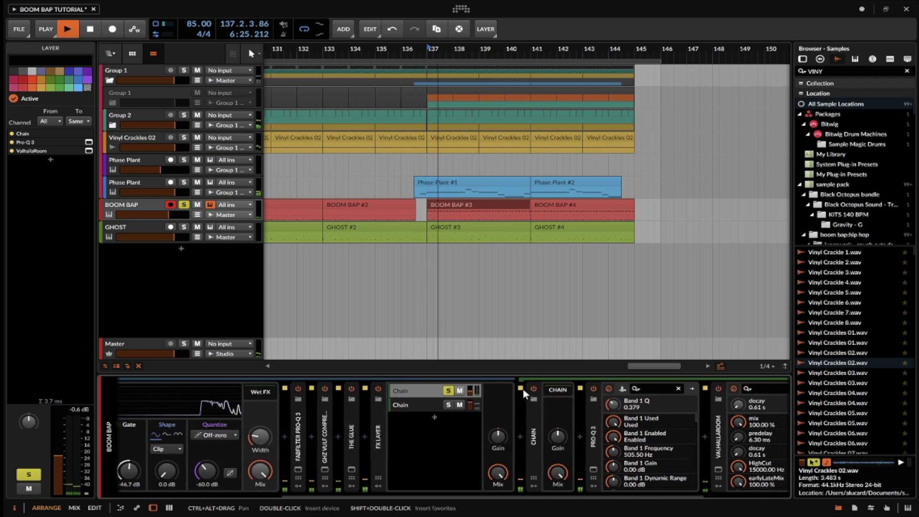
key(space)
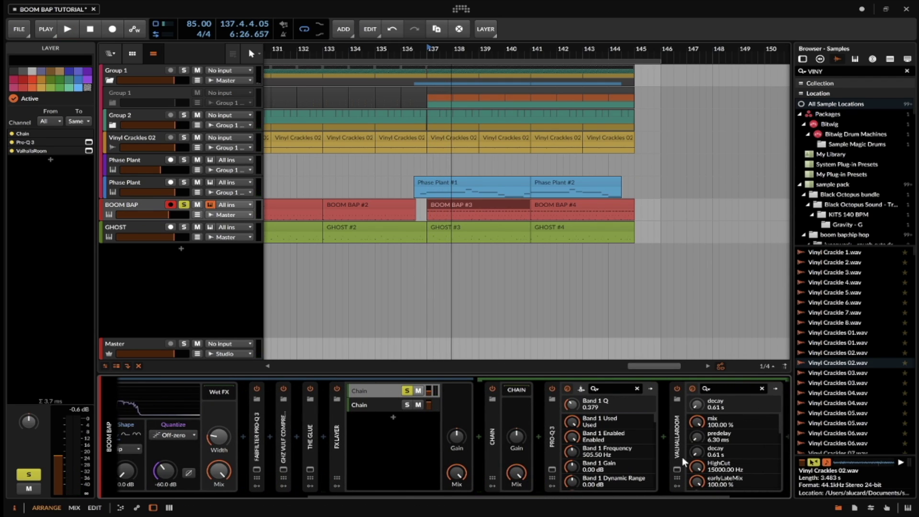
- View the settings of ValhallaRoom and the low-cut Pro-Q 3 inside the first FX Layer chain, closing each window
click(676, 469)
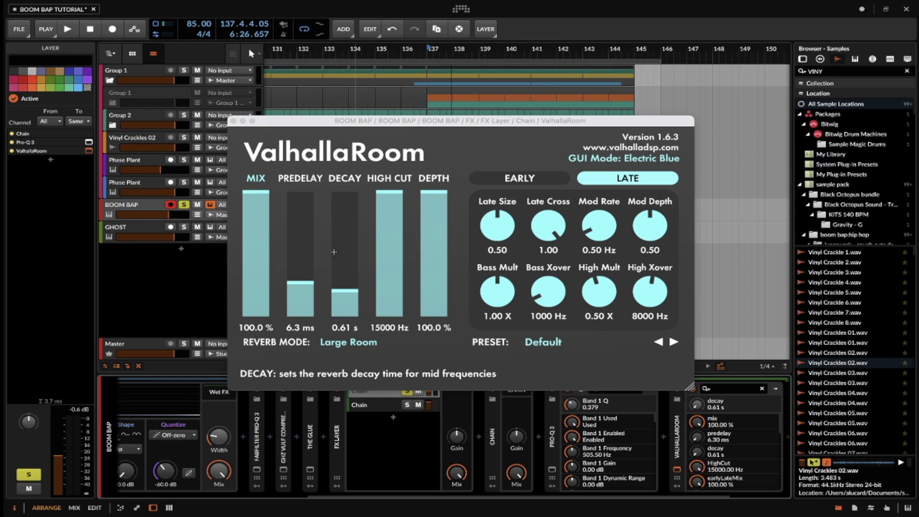
click(243, 121)
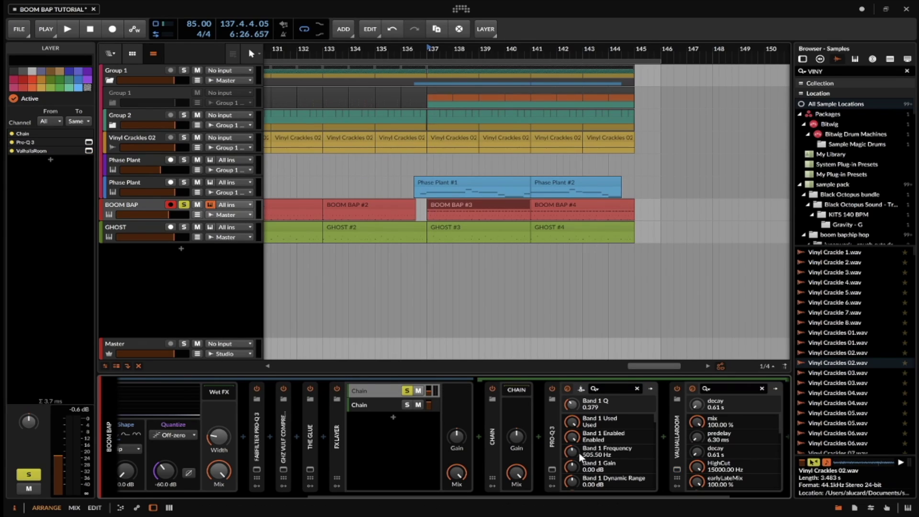
click(553, 470)
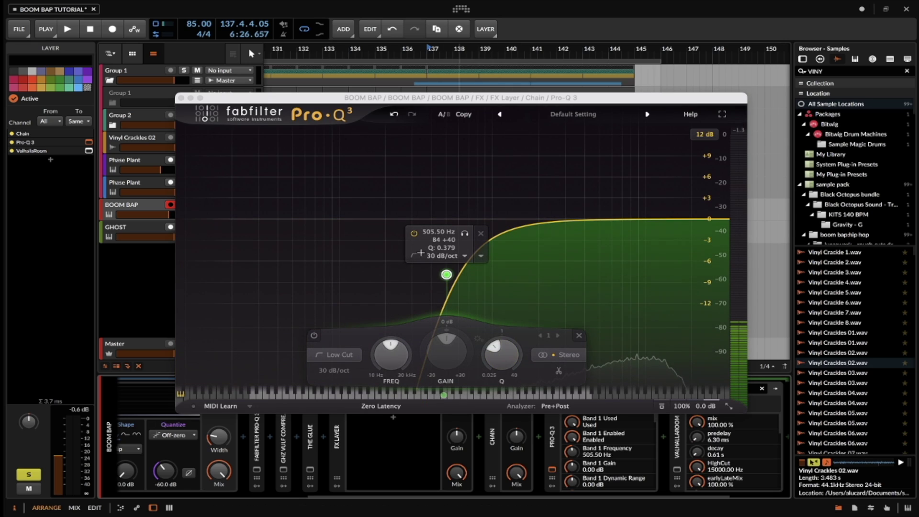
click(180, 98)
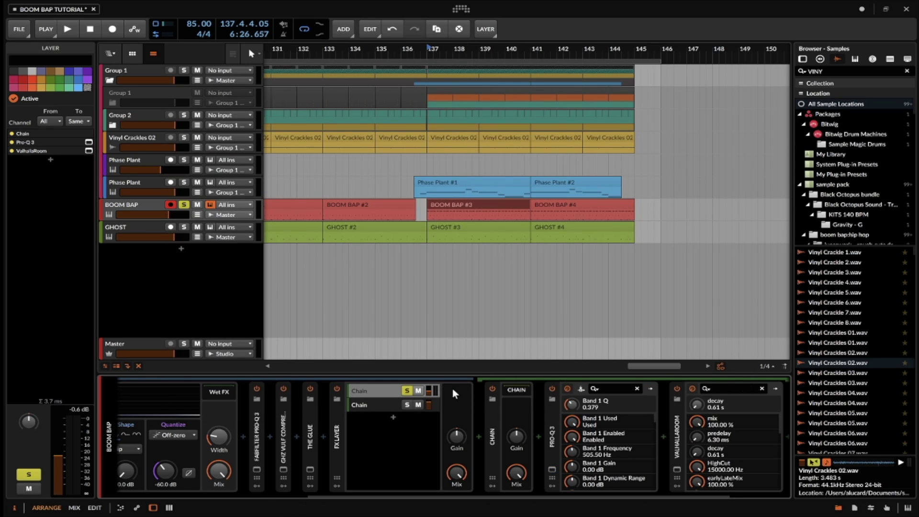
- Audition the FX Layer's second chain in solo, clear the solo, and collapse the device
click(406, 404)
click(378, 405)
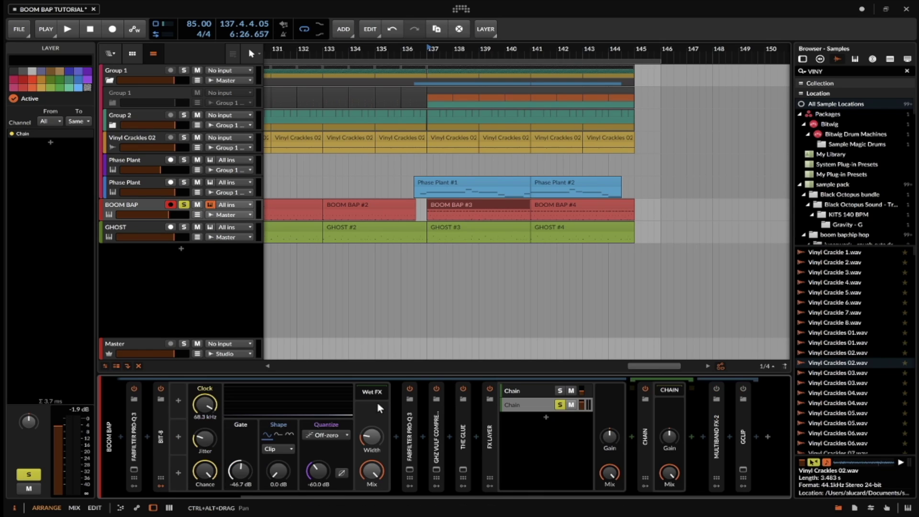
key(space)
key(space)
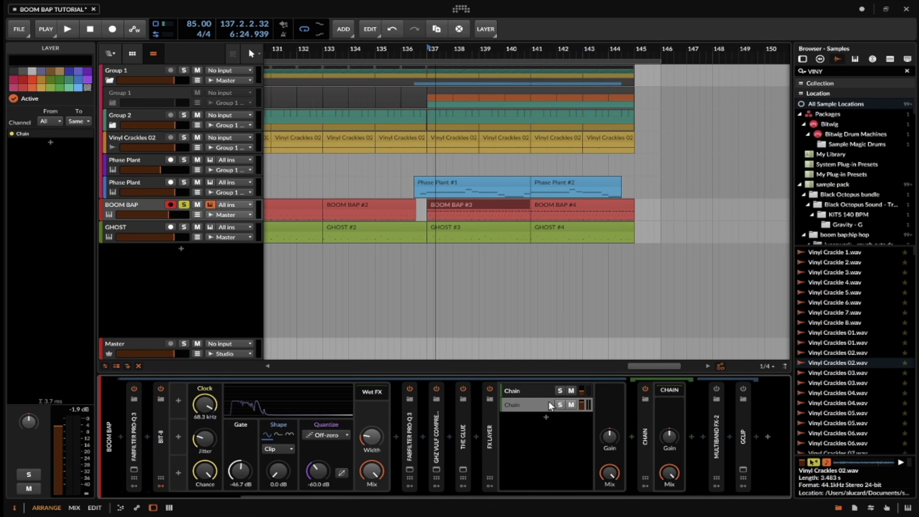
click(487, 414)
- Play the groove to hear the effect of Multiband FX-2 and expand the device to show its band settings
key(space)
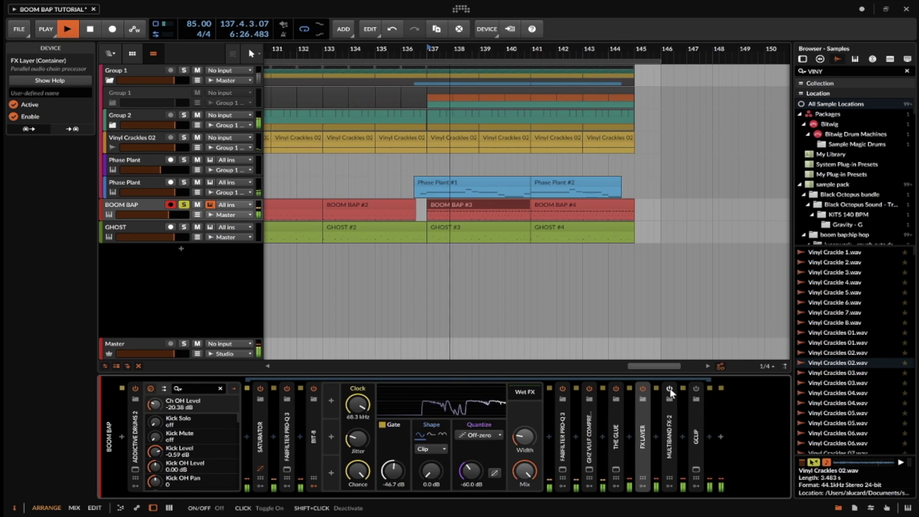
key(space)
click(670, 418)
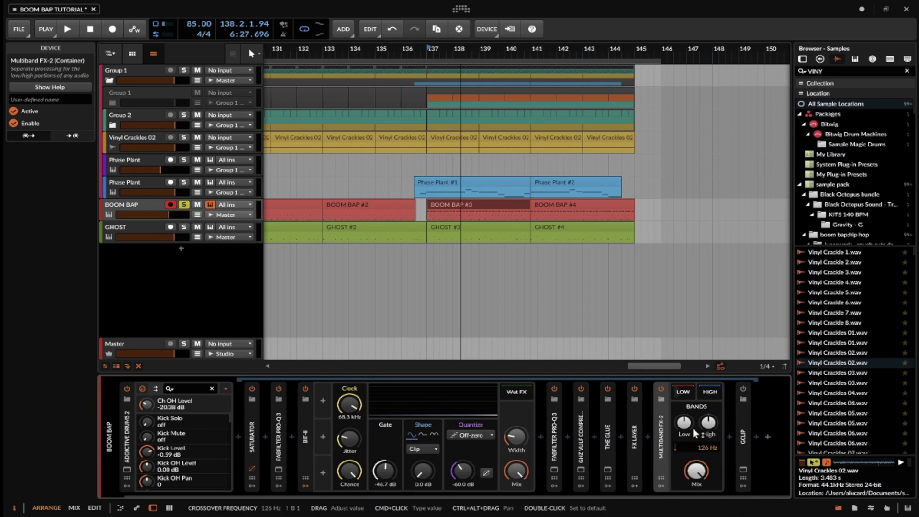
- View the device chain of Multiband FX-2's Low band and collapse the container
click(683, 392)
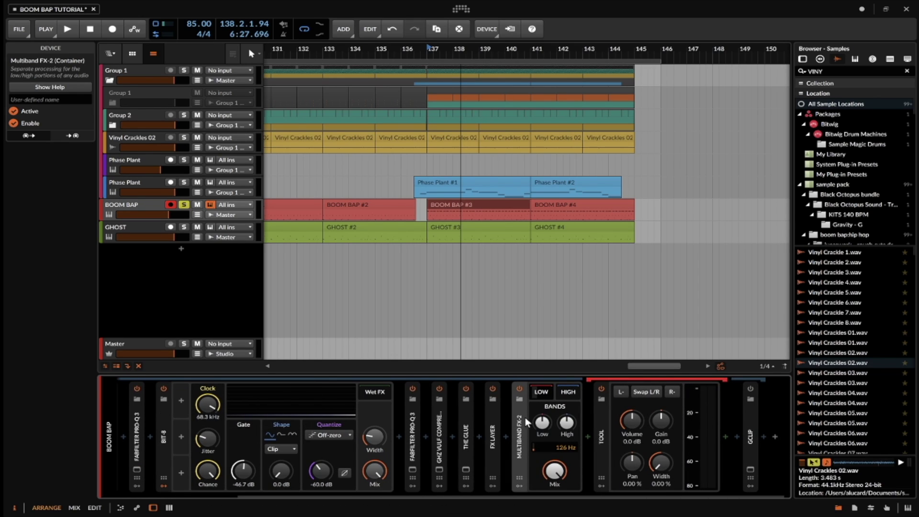
double_click(520, 415)
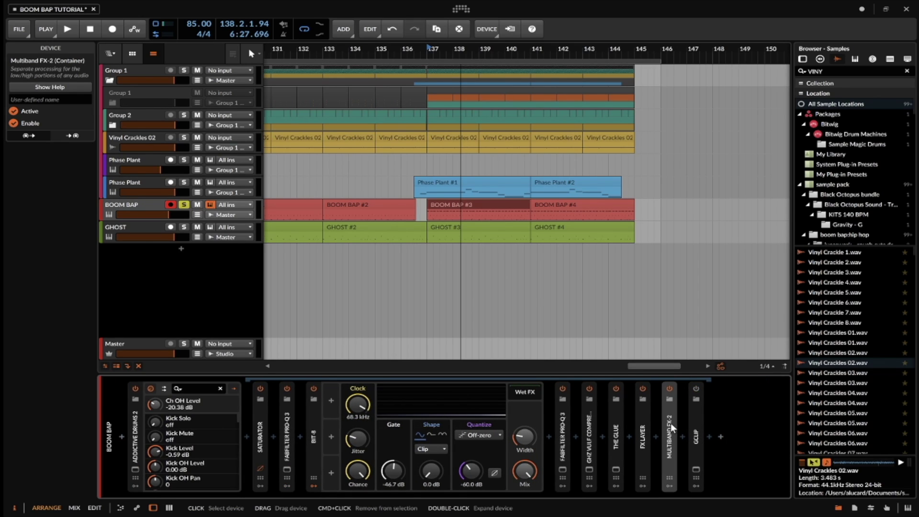
- Activate and open GClip, set its Clip amount to 100 %, and play the groove to hear it without the lower clipping threshold
click(695, 469)
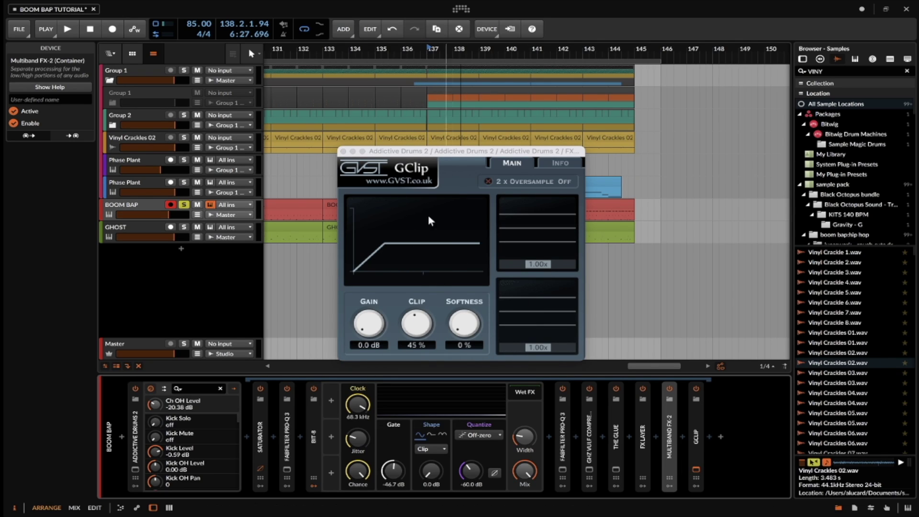
drag(420, 321, 429, 228)
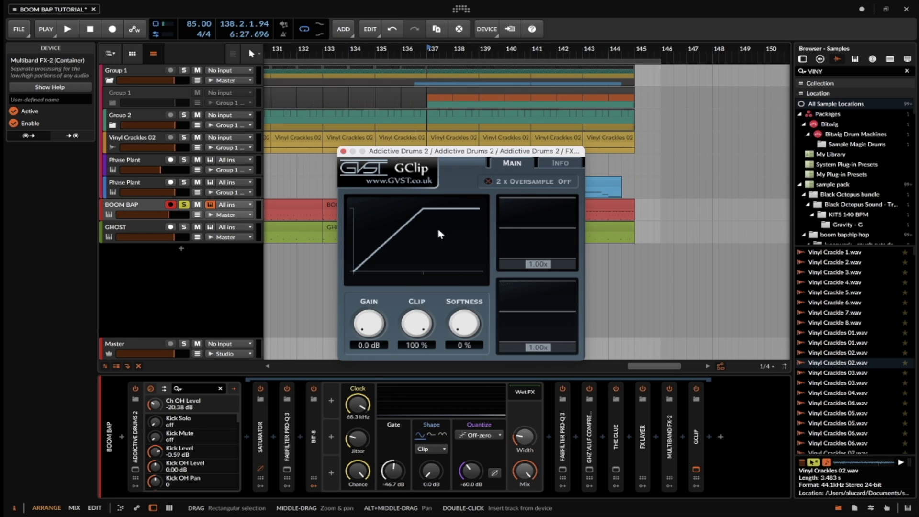
key(space)
key(space)
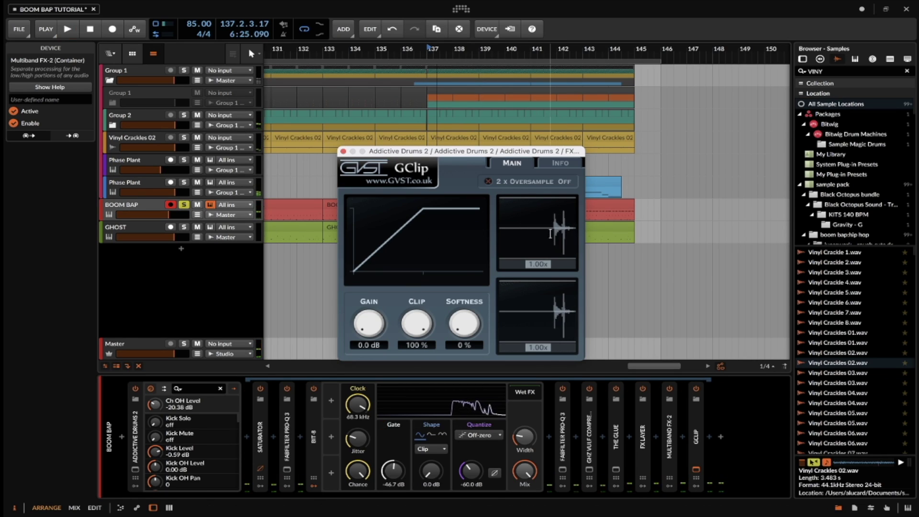
- Set GClip's Clip amount to 44 %, play the groove to hear the clipping, and close the plug-in window
drag(426, 326, 426, 354)
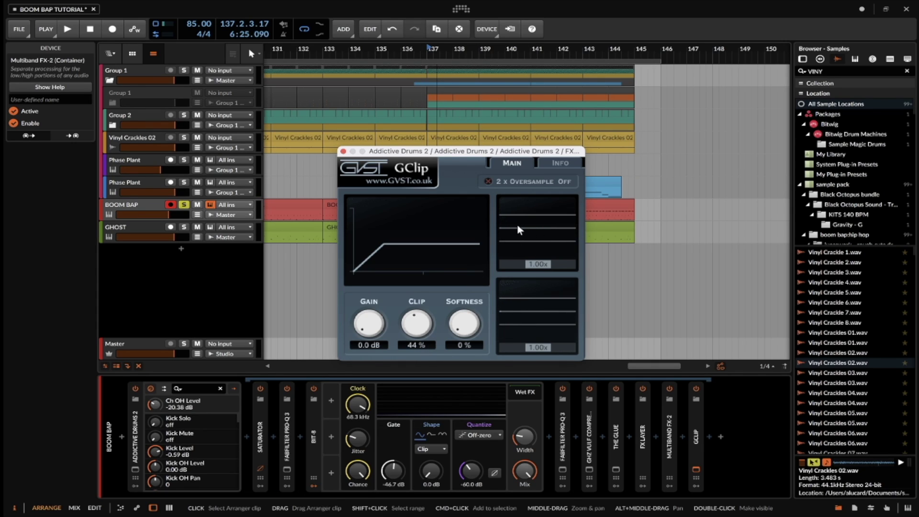
key(space)
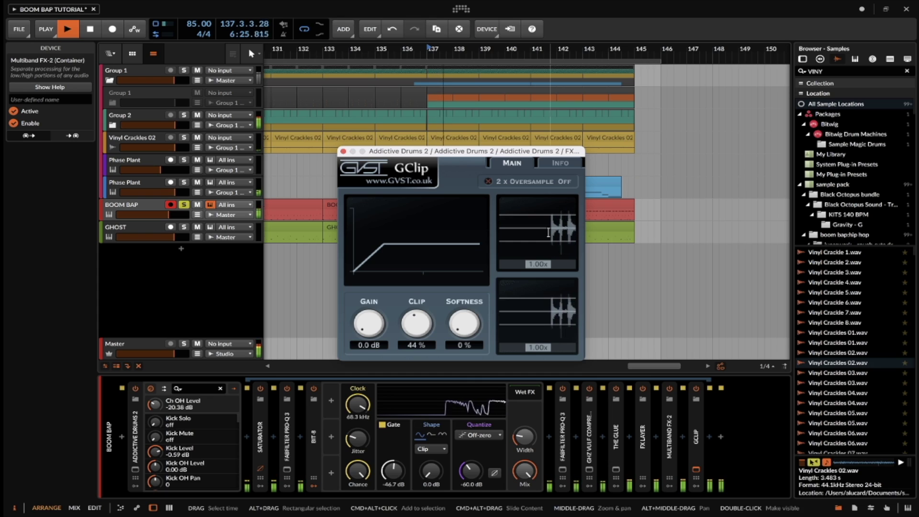
key(space)
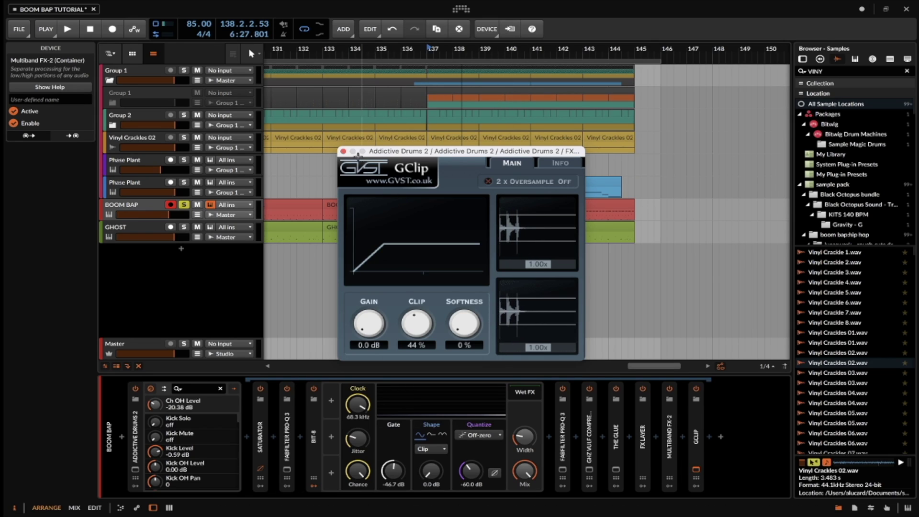
click(343, 151)
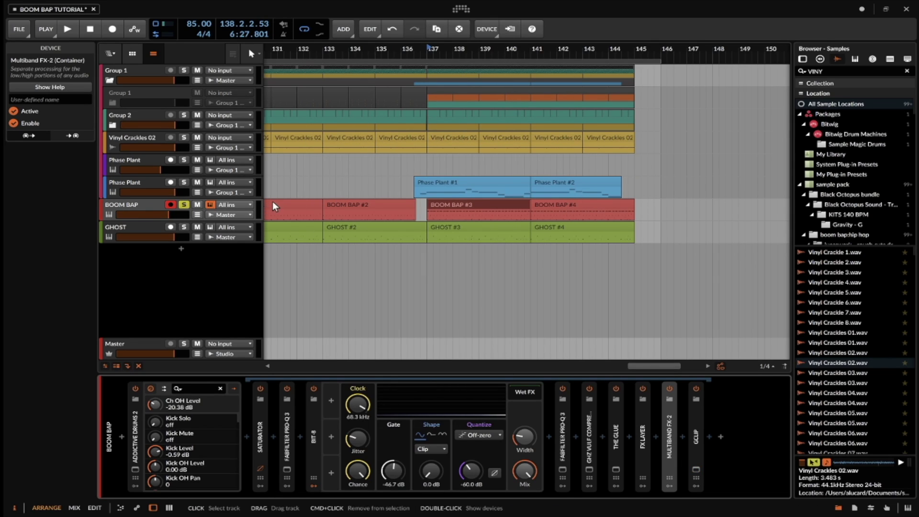
- Clear the solo on the BOOM BAP track and play the full arrangement from bar 129, the start of Main Section A
scroll(425, 184, left, 3)
scroll(424, 185, down, 2)
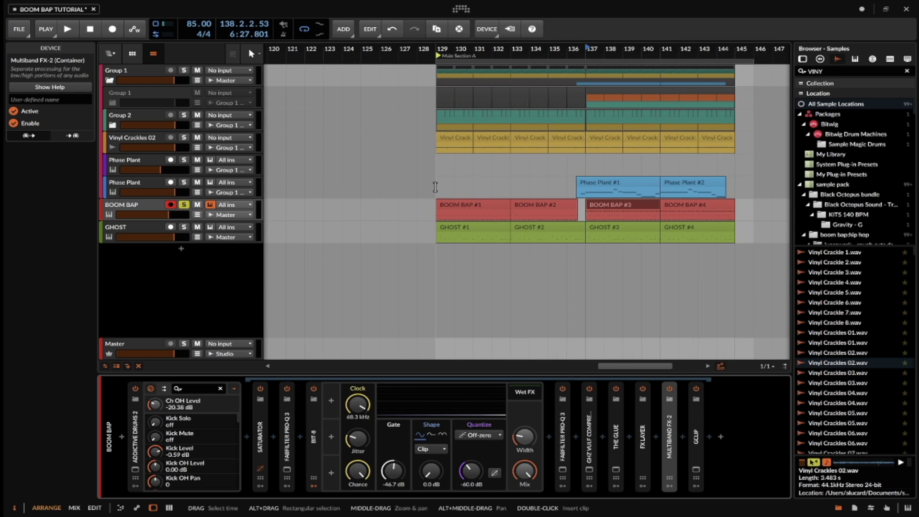
click(436, 186)
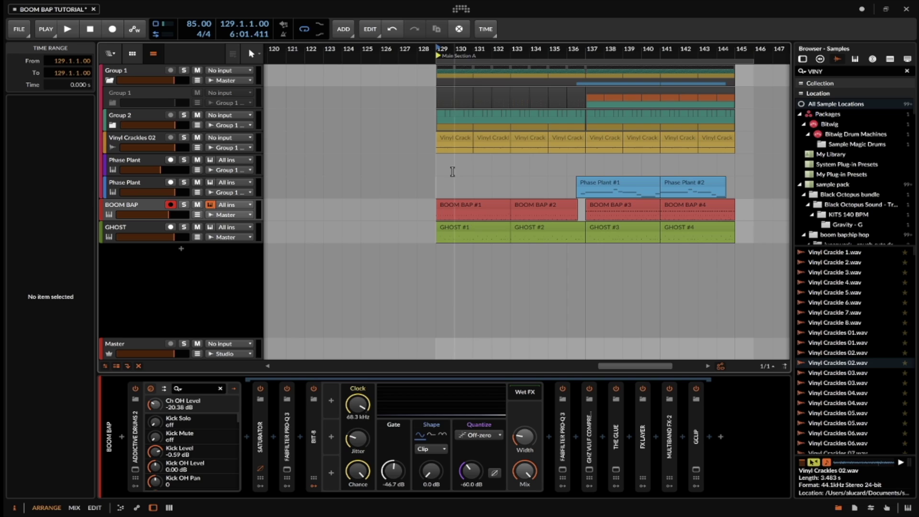
scroll(436, 168, up, 2)
scroll(436, 168, down, 1)
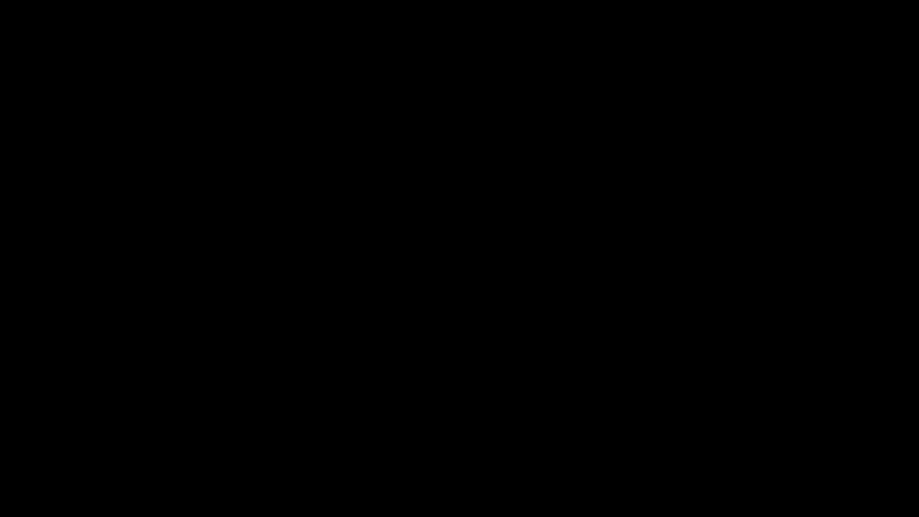
key(space)
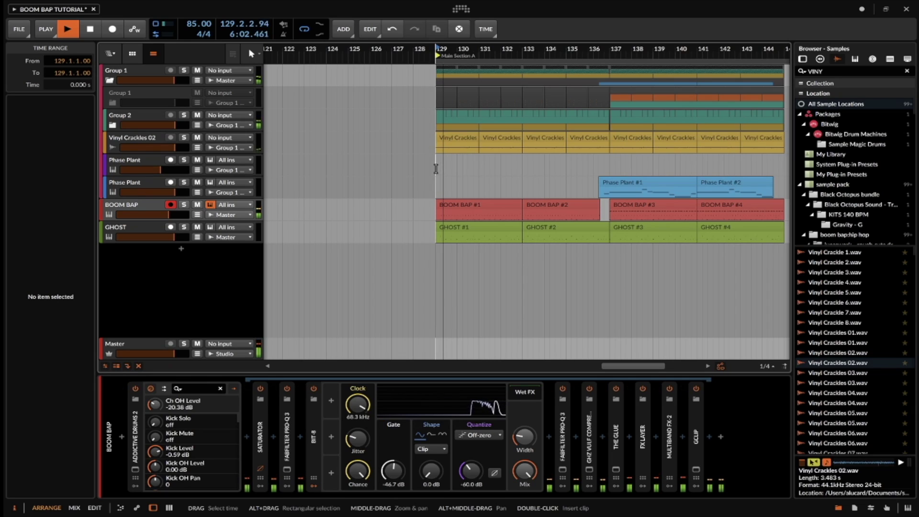